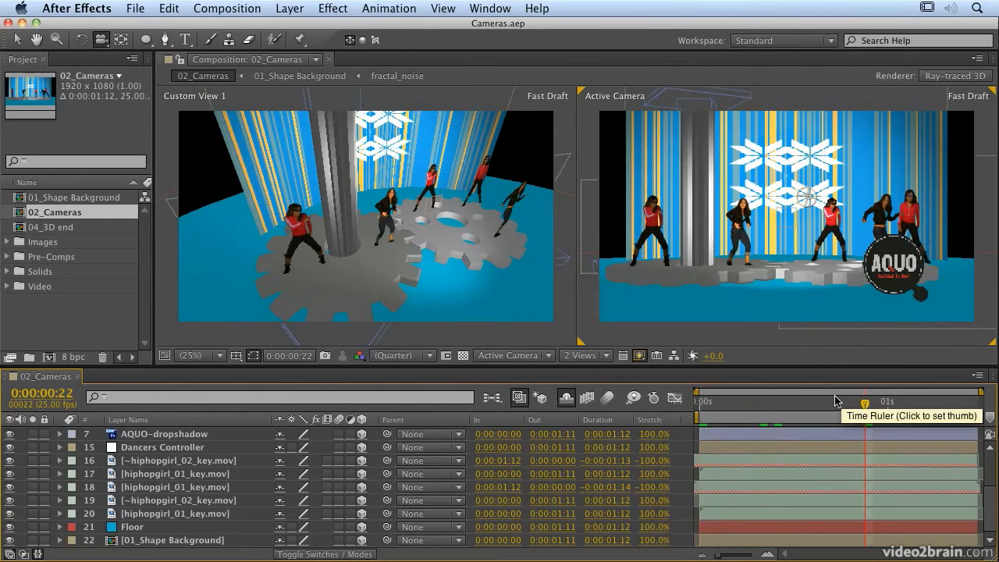
- Create a two-node camera named Camera 1 with the 50mm preset
click(291, 9)
mouse_move(294, 27)
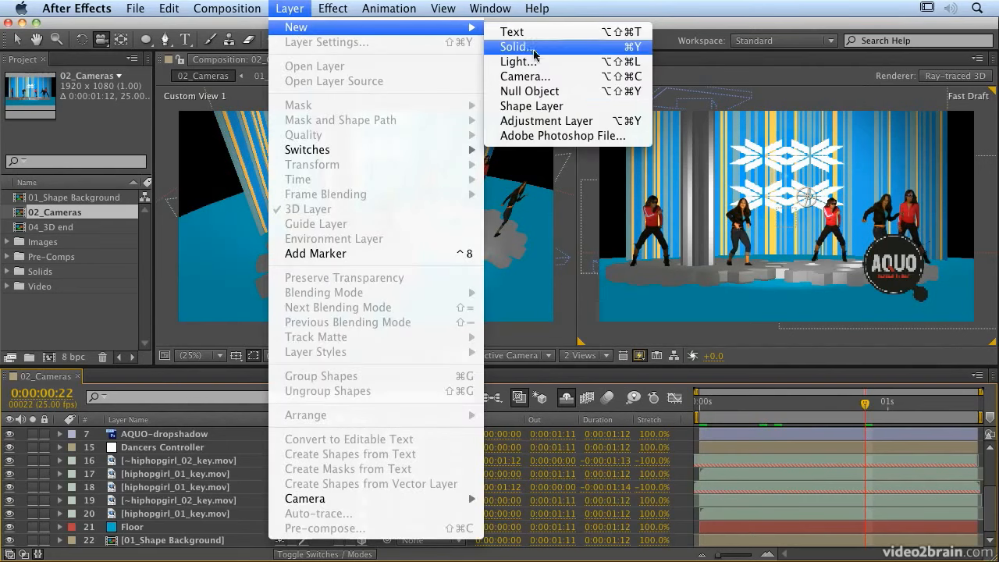
click(535, 77)
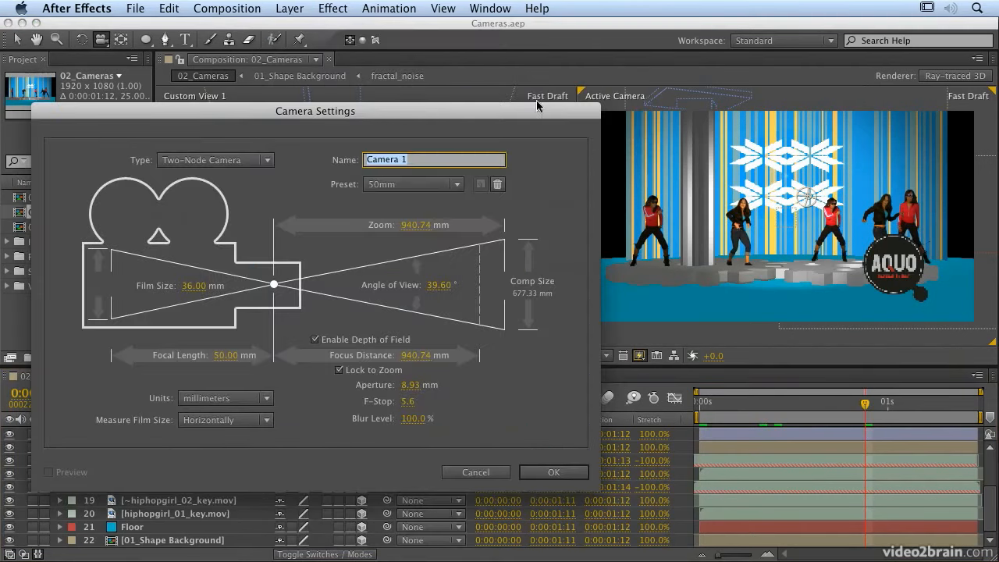
drag(535, 118, 523, 100)
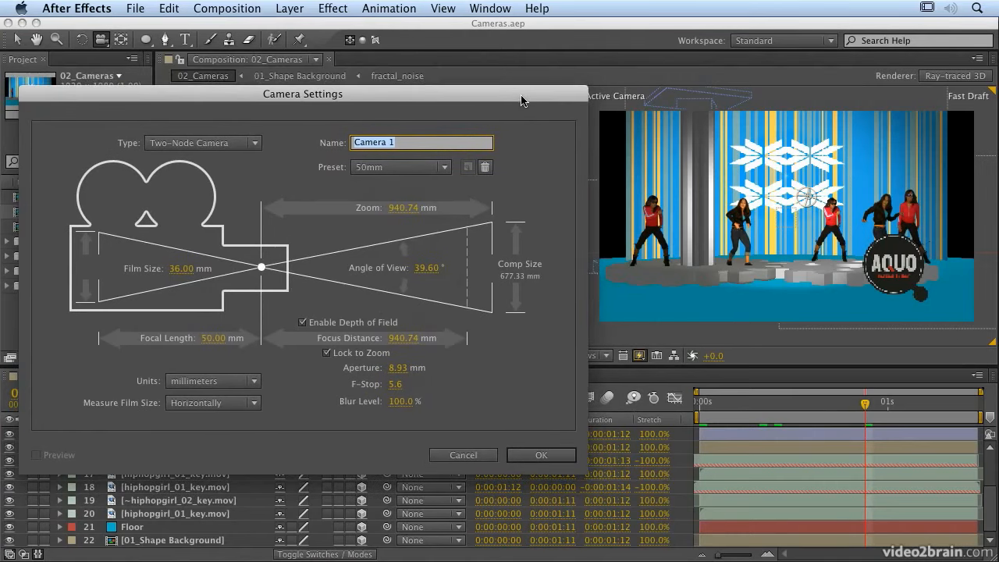
click(445, 168)
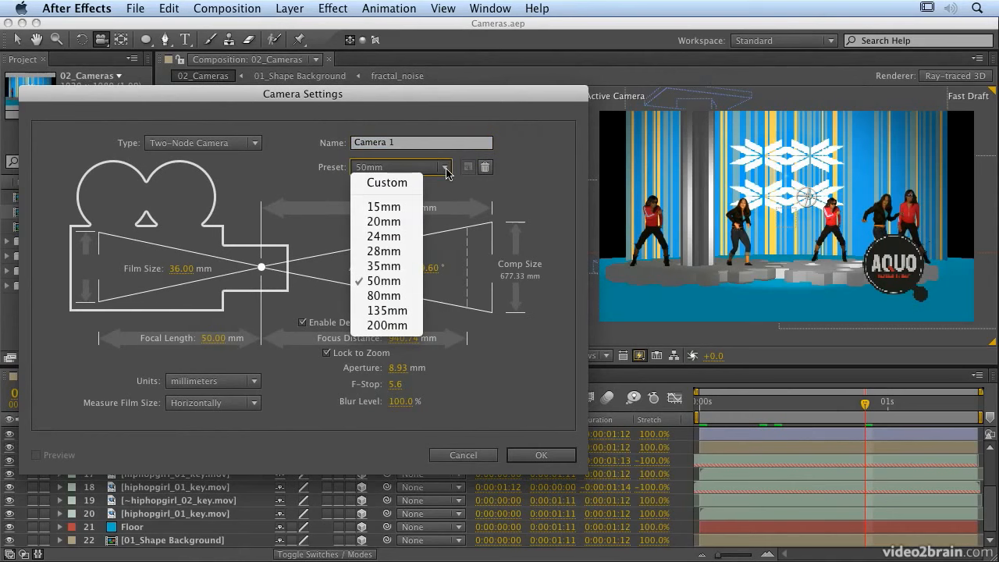
click(398, 285)
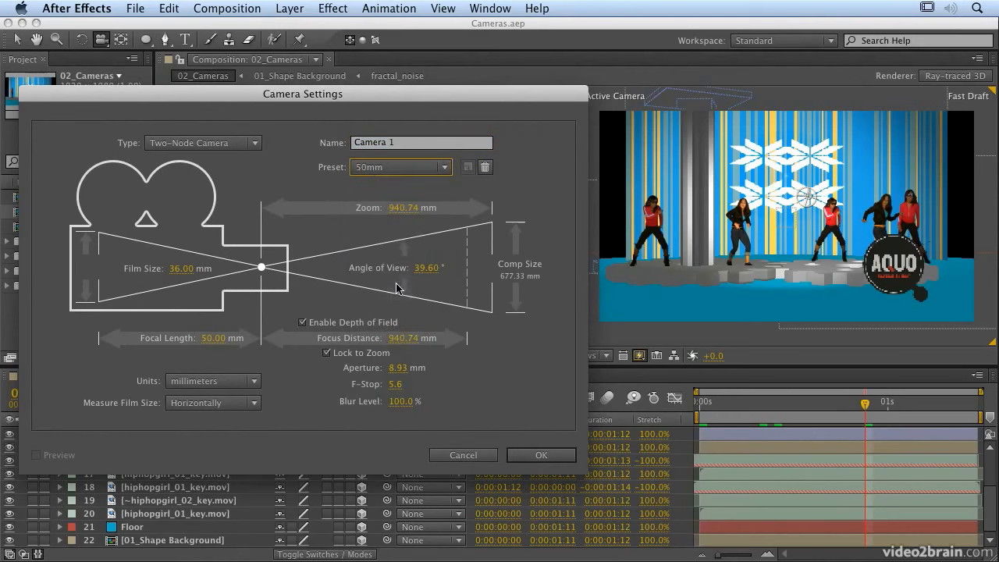
click(552, 459)
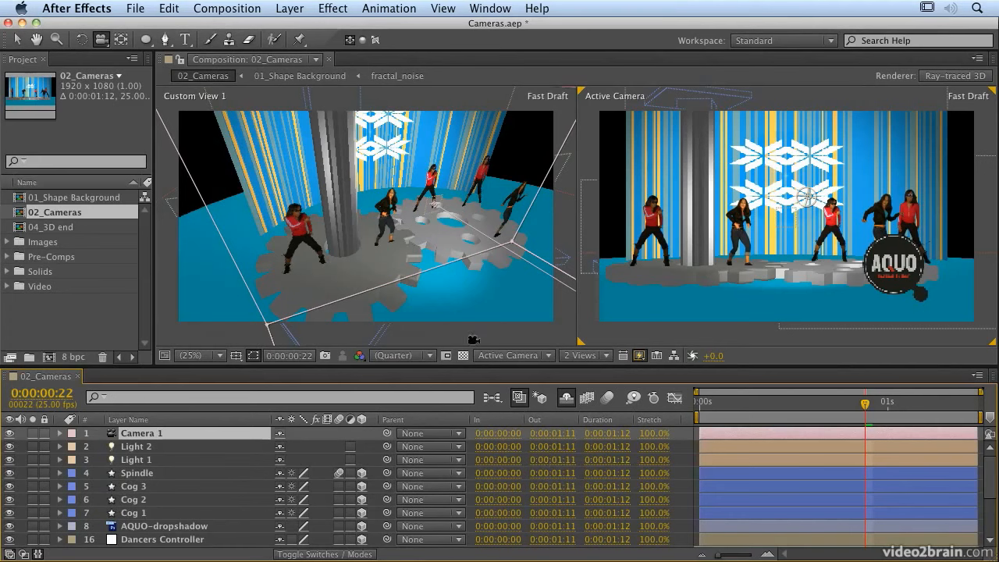
- Examine where Camera 1 stands relative to the stage in Custom View 1, including its view cone and point of interest
click(471, 338)
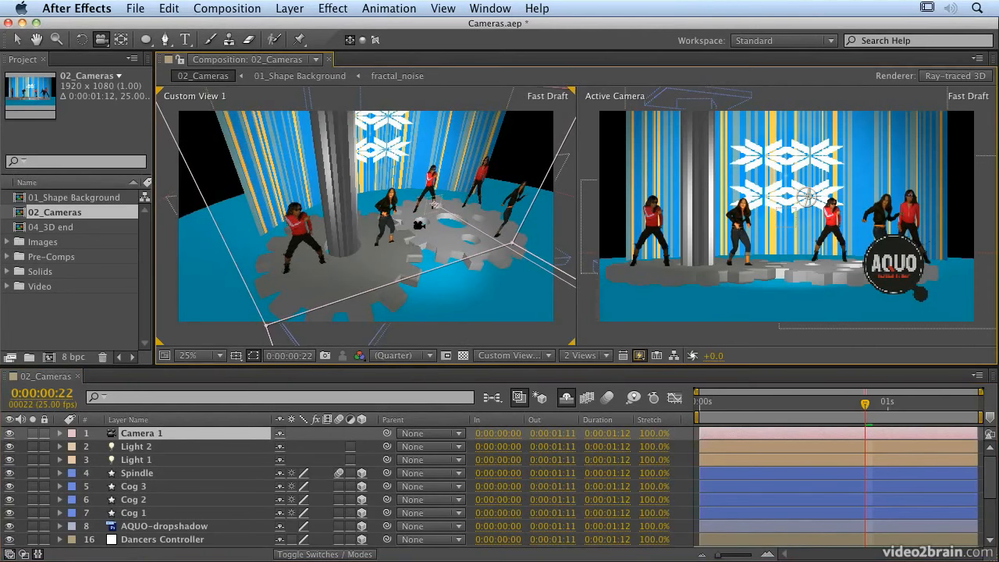
drag(395, 236, 417, 243)
key(c)
key(c)
drag(403, 213, 409, 381)
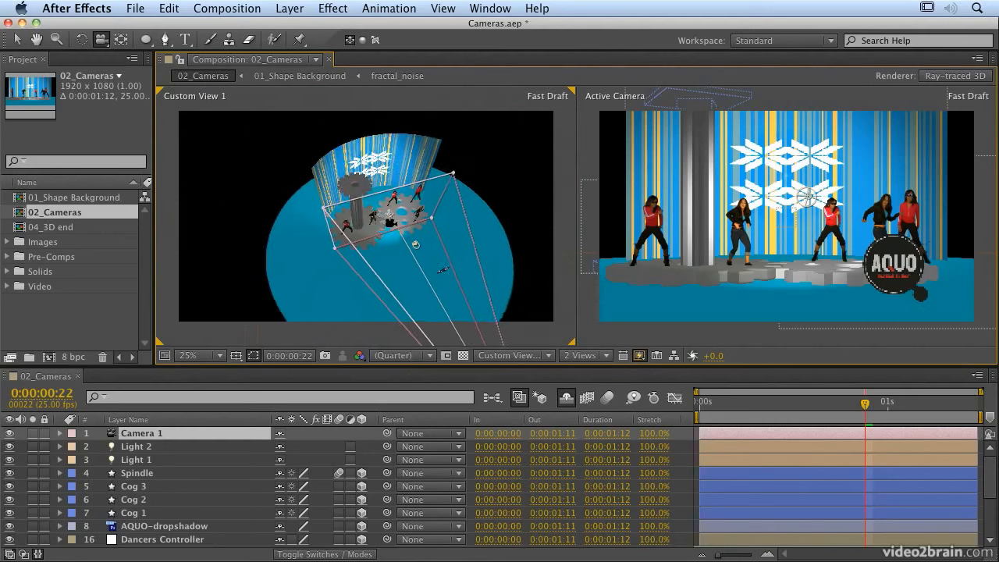
drag(442, 270, 427, 214)
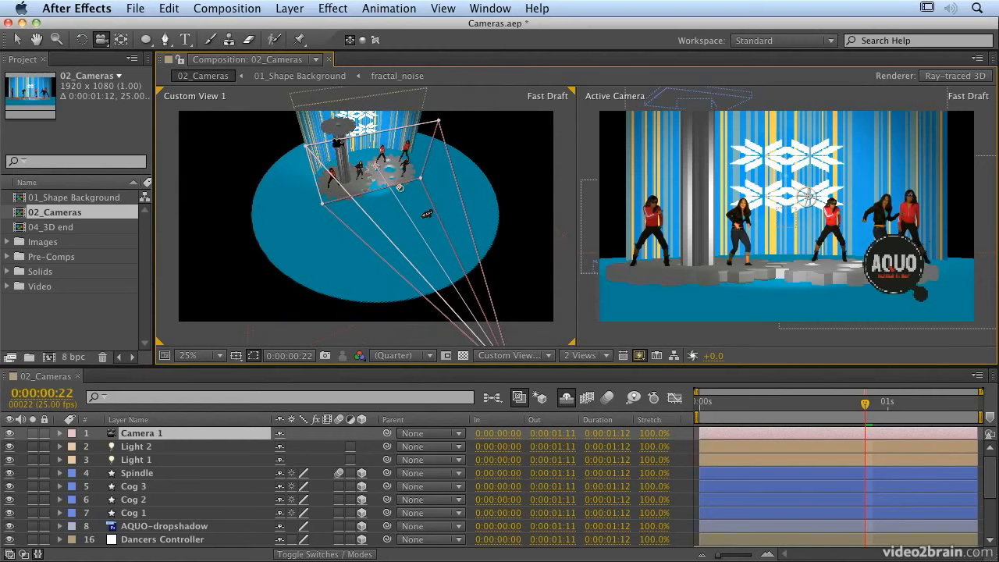
drag(427, 213, 404, 138)
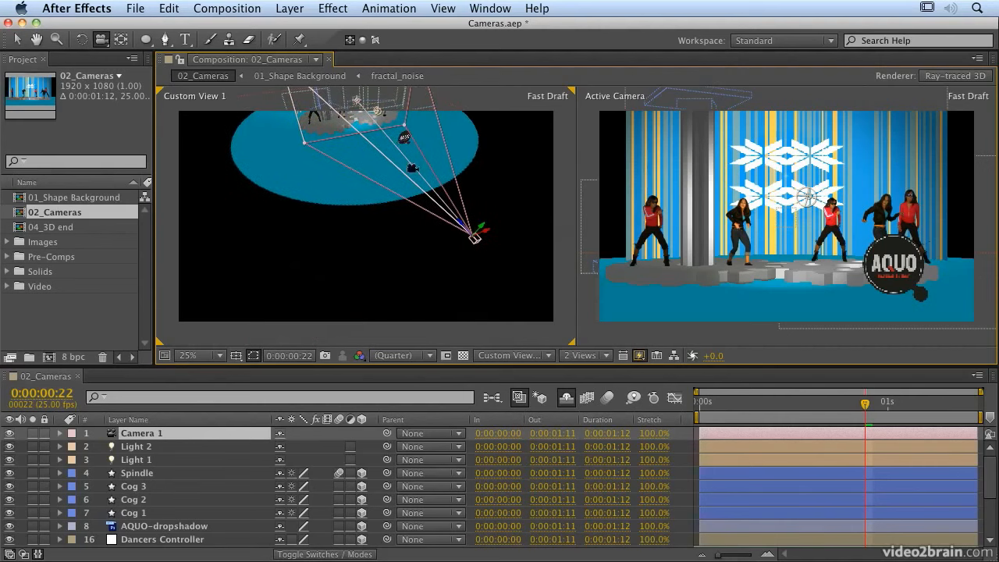
key(.)
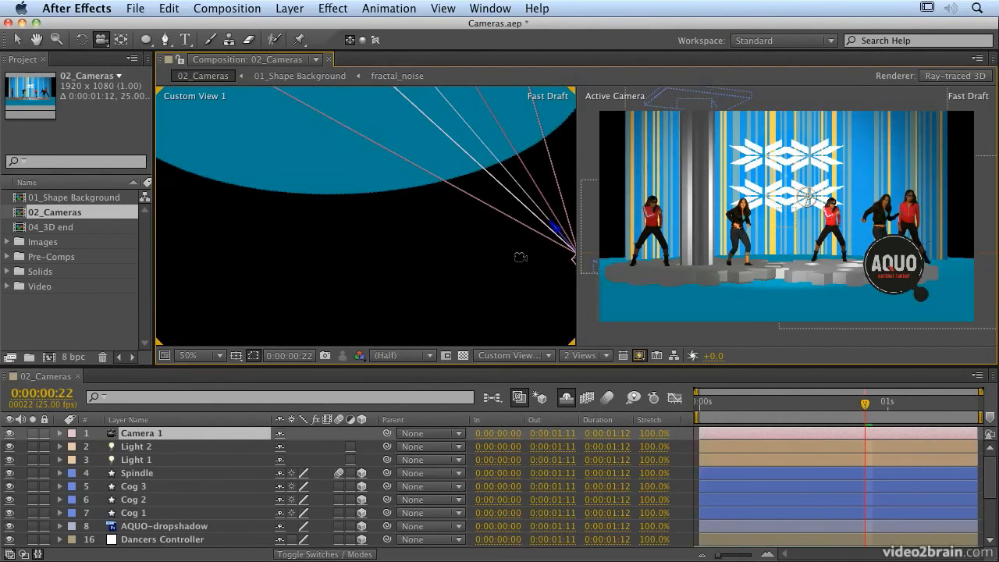
drag(490, 255, 468, 259)
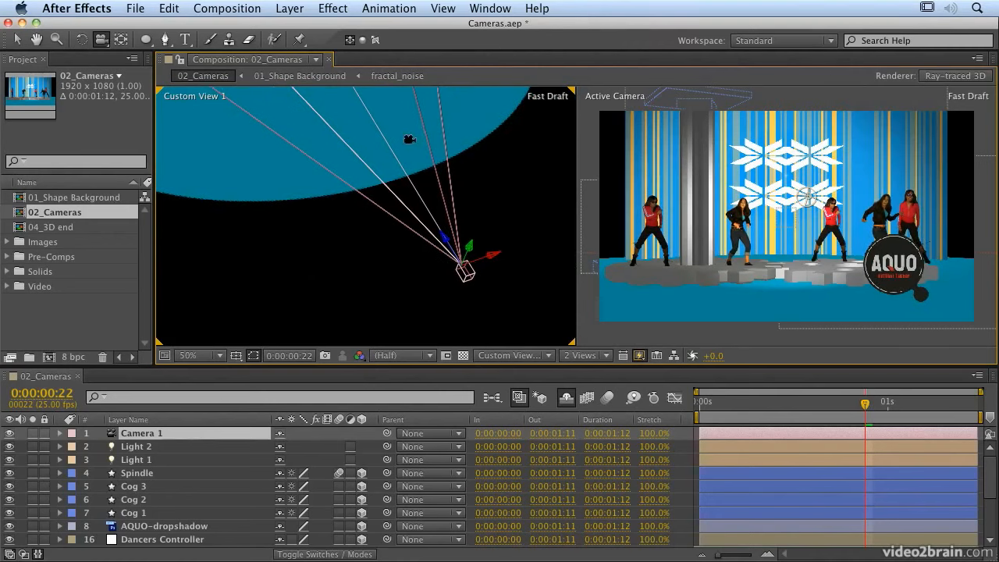
drag(410, 140, 495, 296)
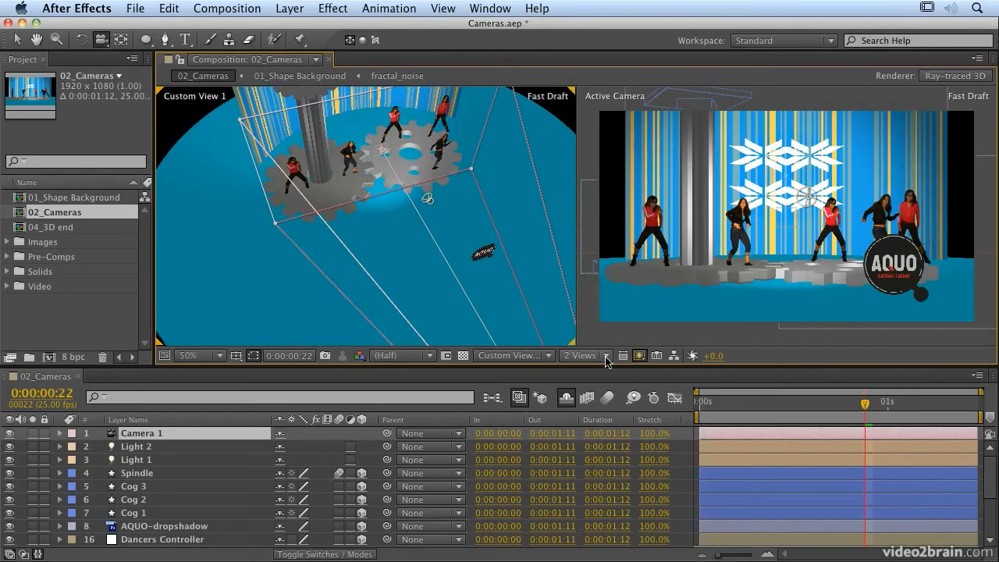
- Check the Fast Previews modes, keep Fast Draft selected, and inspect the stage with it in Custom View 1
click(639, 356)
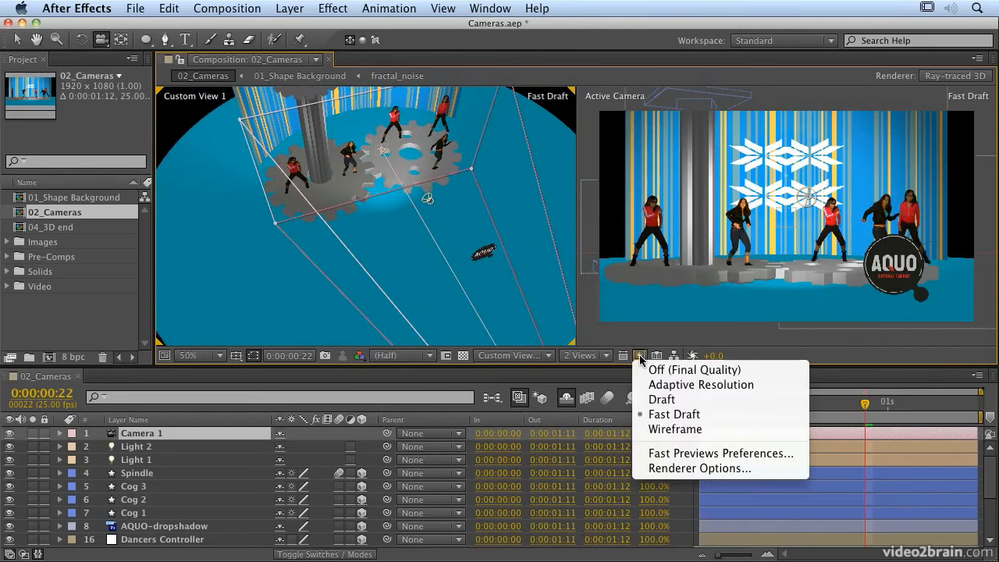
click(702, 420)
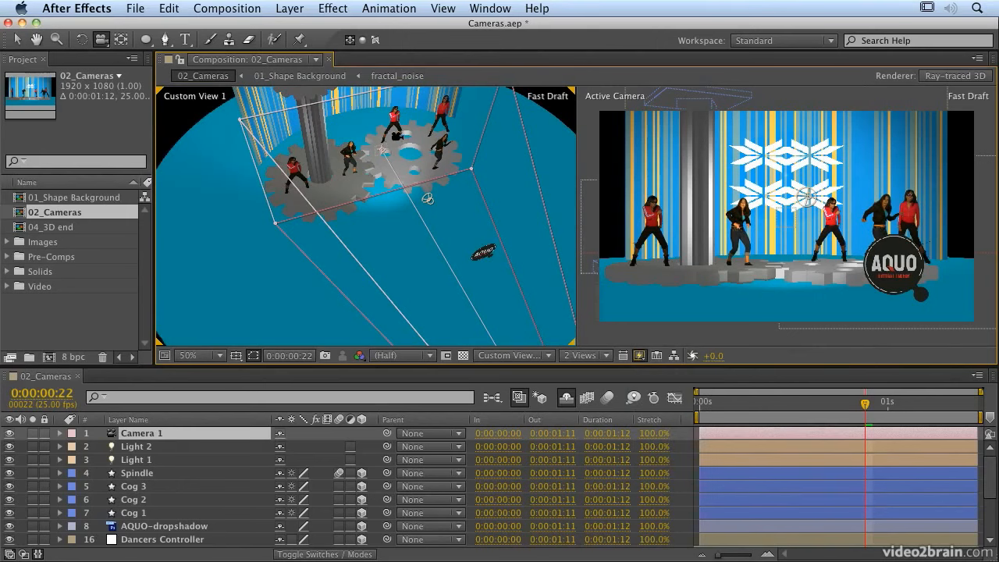
drag(375, 155, 366, 142)
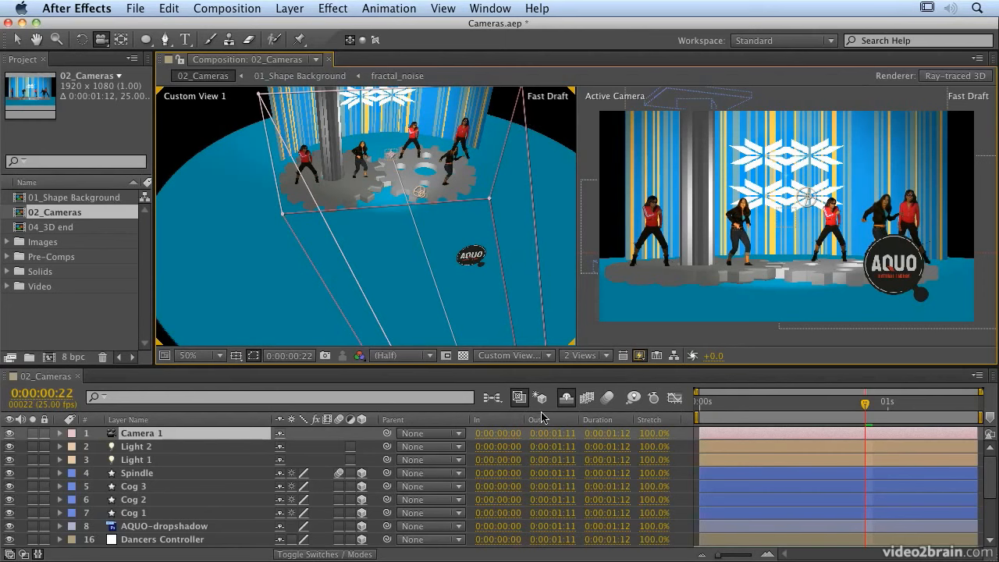
- Move the AQUO-dropshadow logo sideways out of Camera 1's field of view, and bring it back to straddle the right edge of the camera's view
click(156, 527)
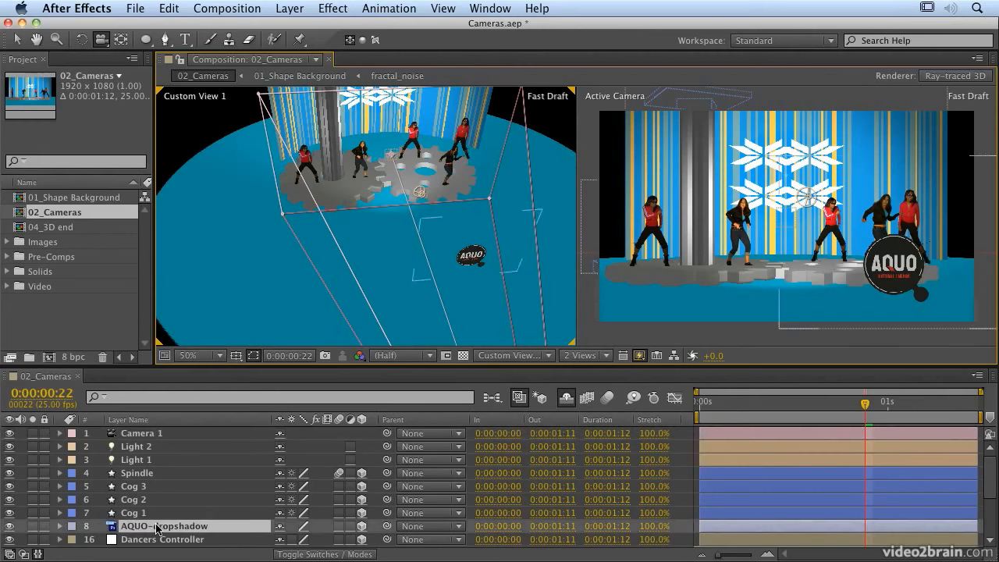
key(v)
drag(512, 251, 680, 264)
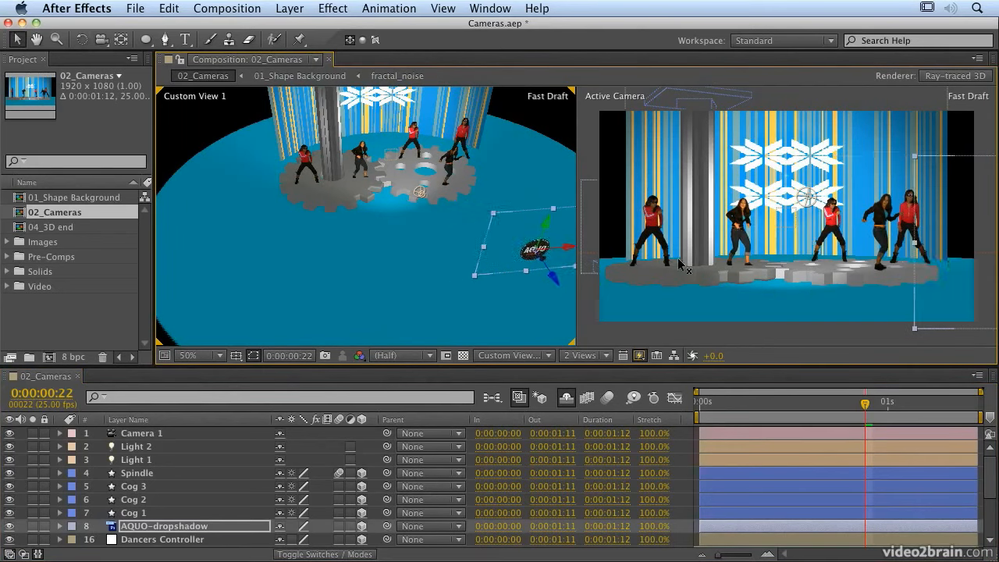
click(164, 439)
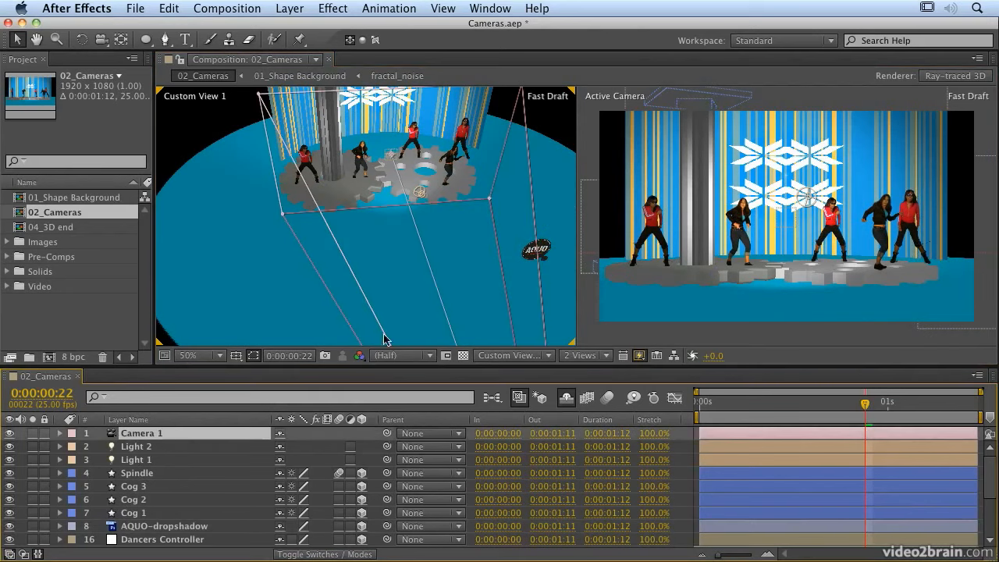
click(545, 254)
drag(535, 254, 447, 263)
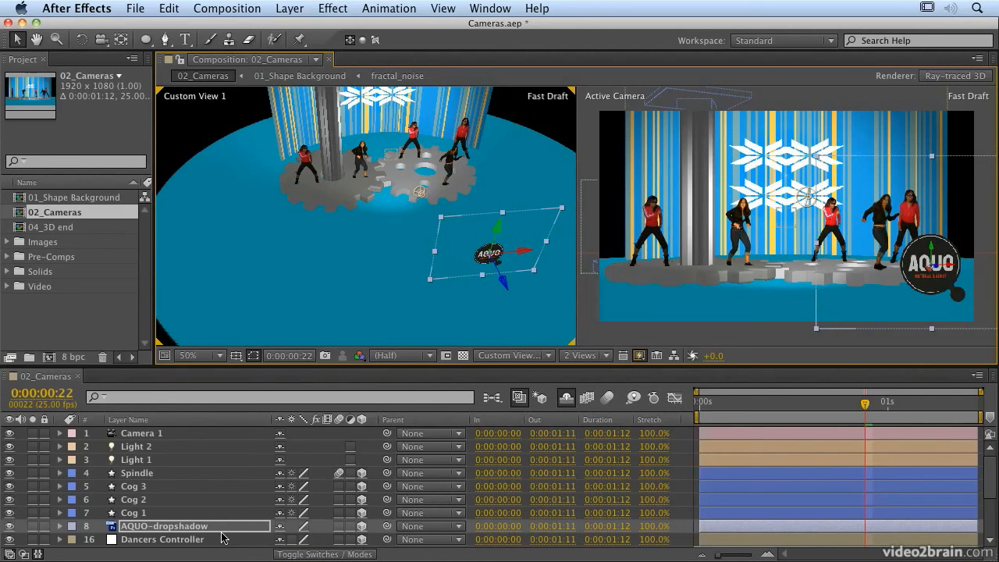
- Review the Camera Options properties of Camera 1, from Zoom through Iris Aspect Ratio, and collapse the group
click(160, 434)
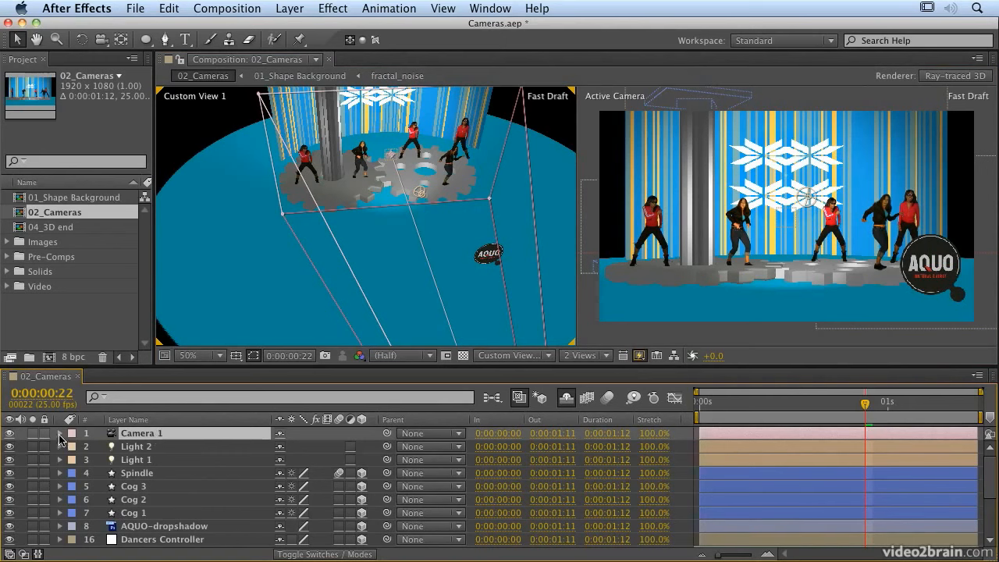
click(60, 434)
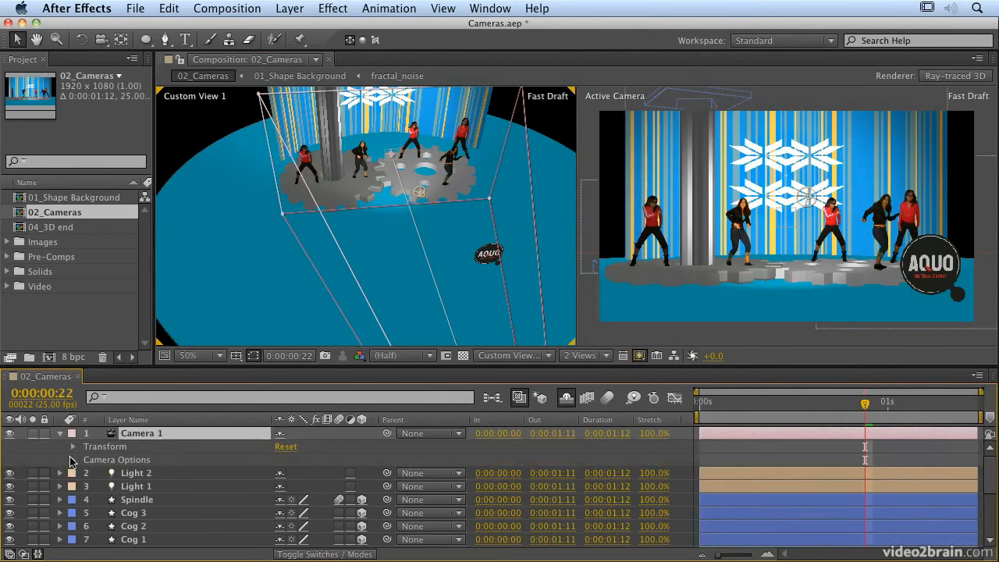
click(73, 461)
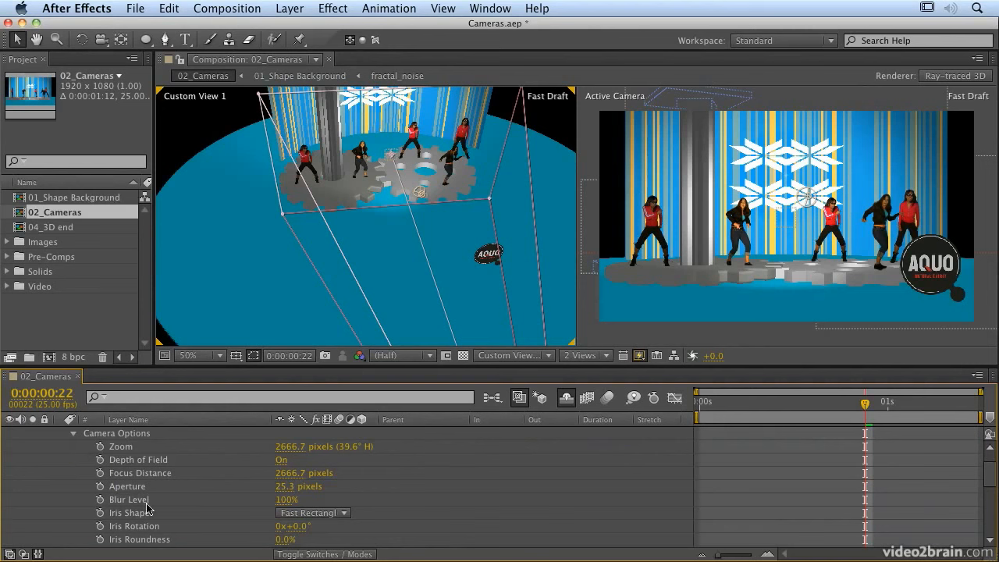
scroll(148, 514, down, 1)
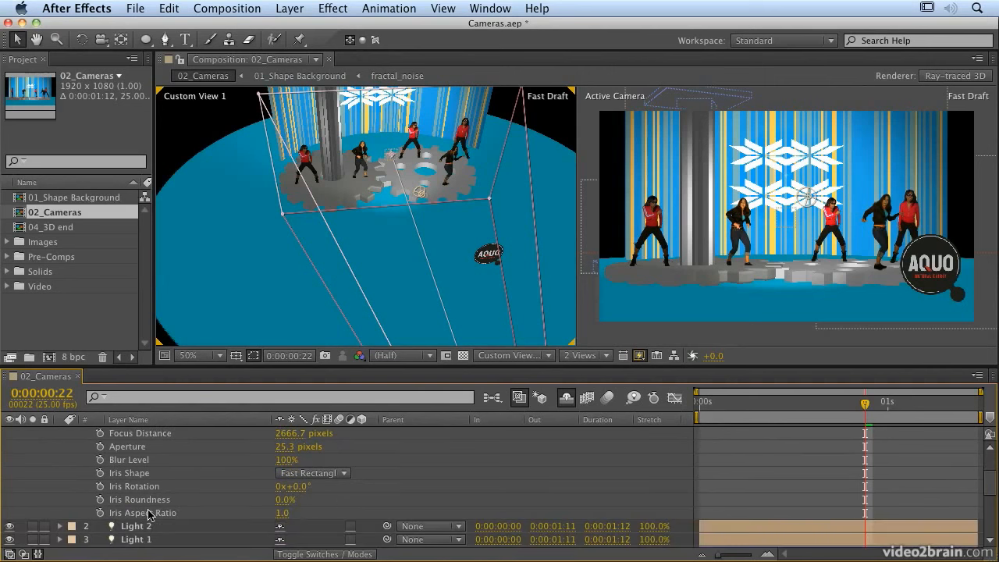
scroll(148, 513, up, 3)
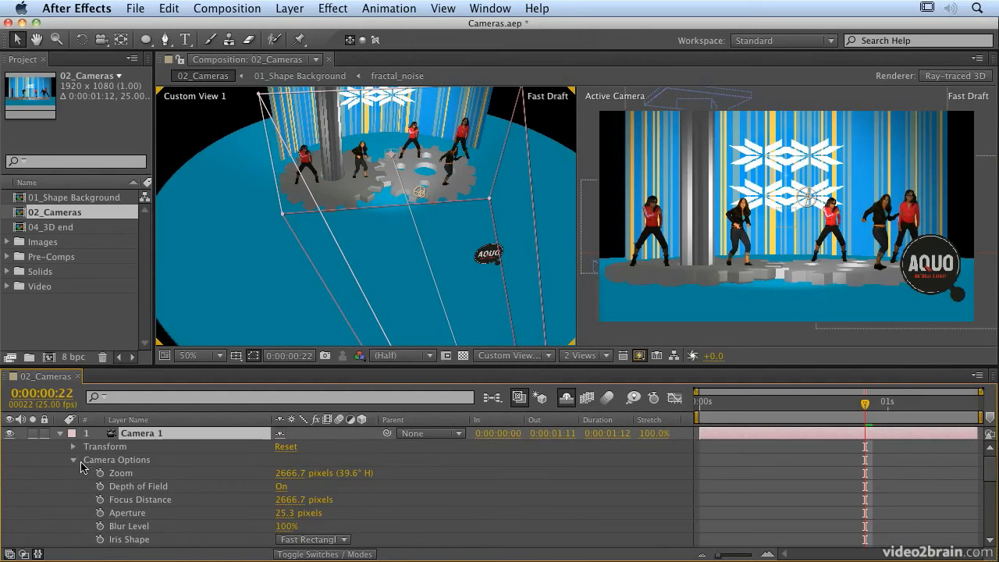
click(73, 461)
- Show Camera 1's Transform properties and shift its point of interest in Custom View 1 to about 1431.8, 574.2, -85.0
click(73, 447)
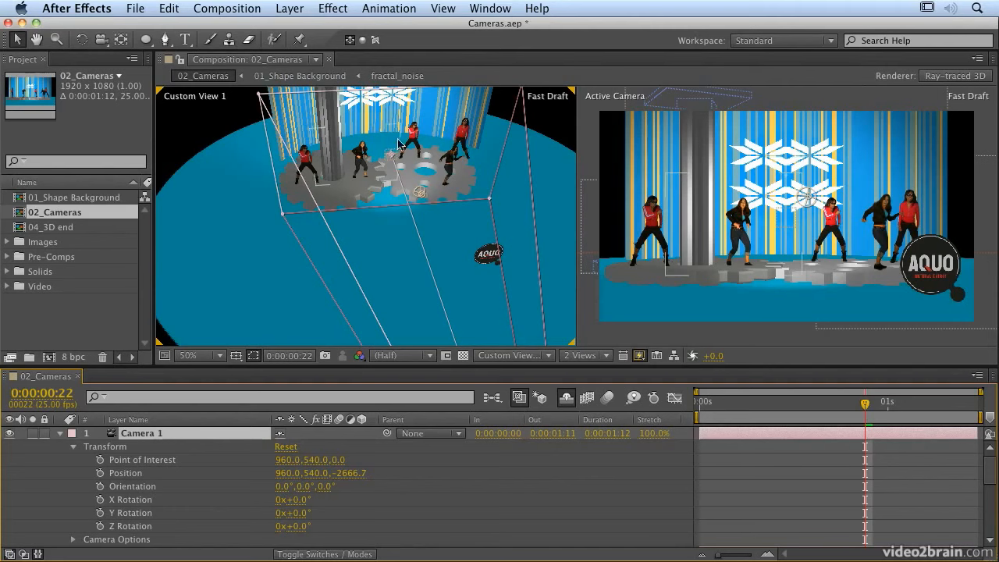
drag(393, 159, 447, 162)
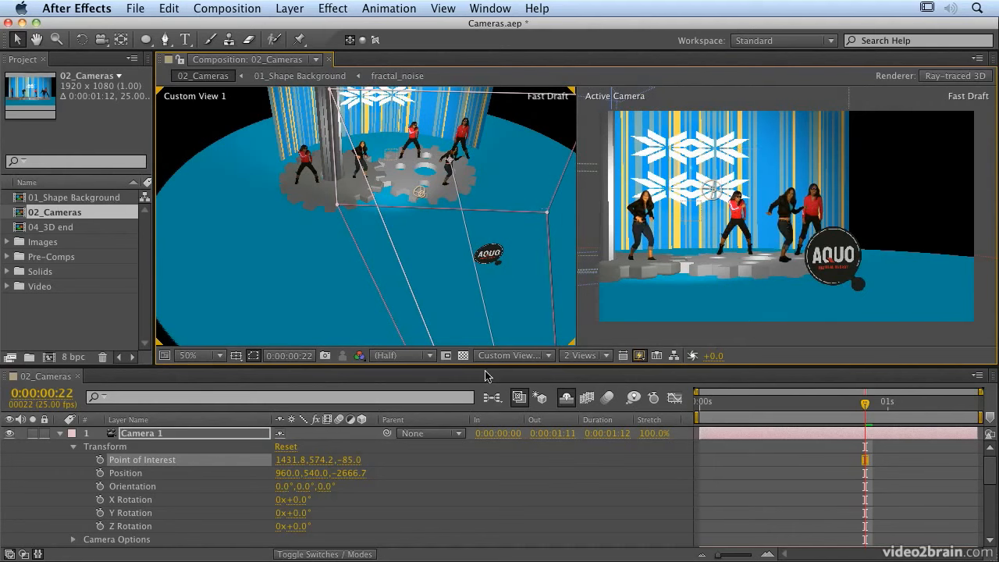
- Reposition Camera 1's point of interest in the Top view, back near the stage centre at about 953, 574, 168
click(505, 357)
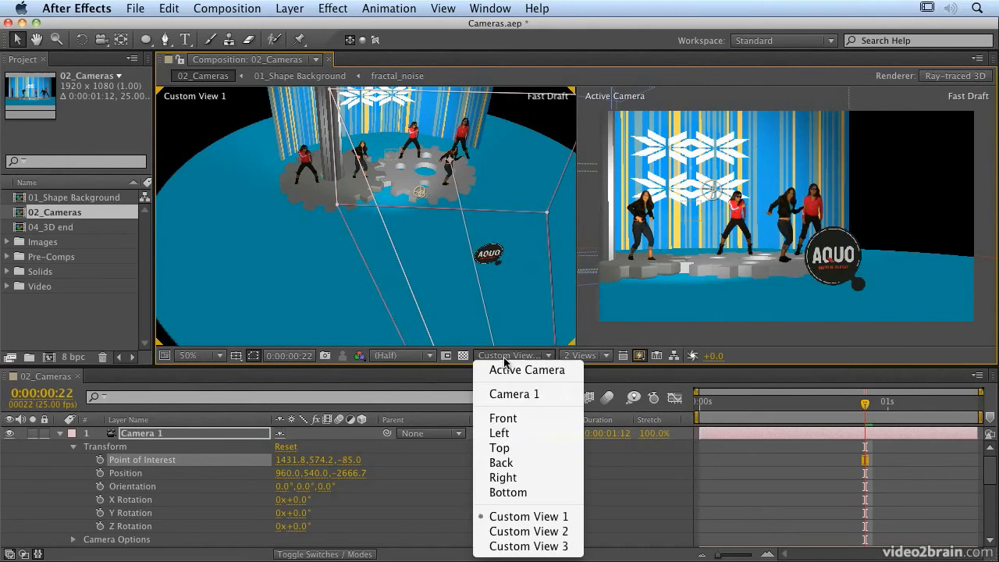
click(512, 451)
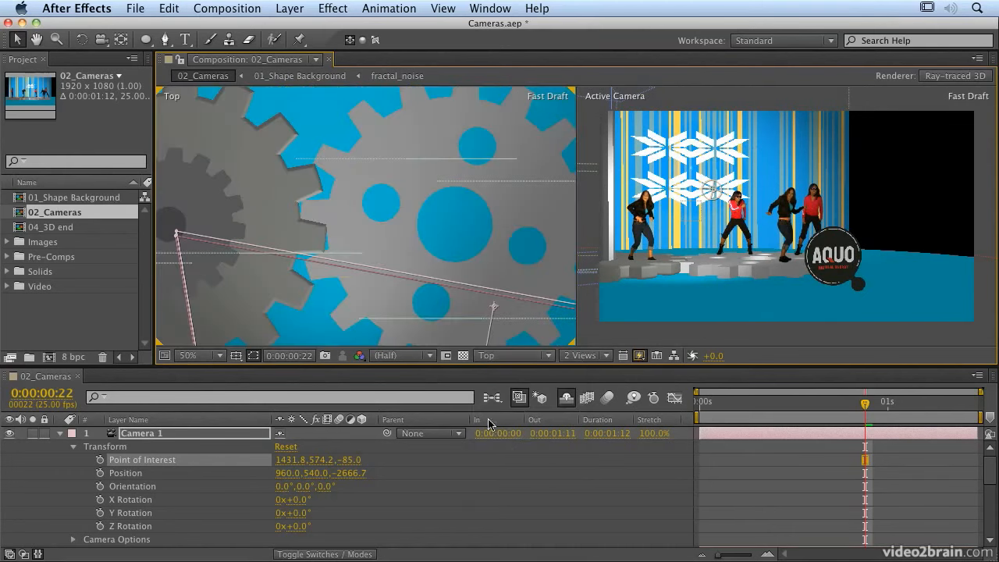
drag(495, 310, 331, 222)
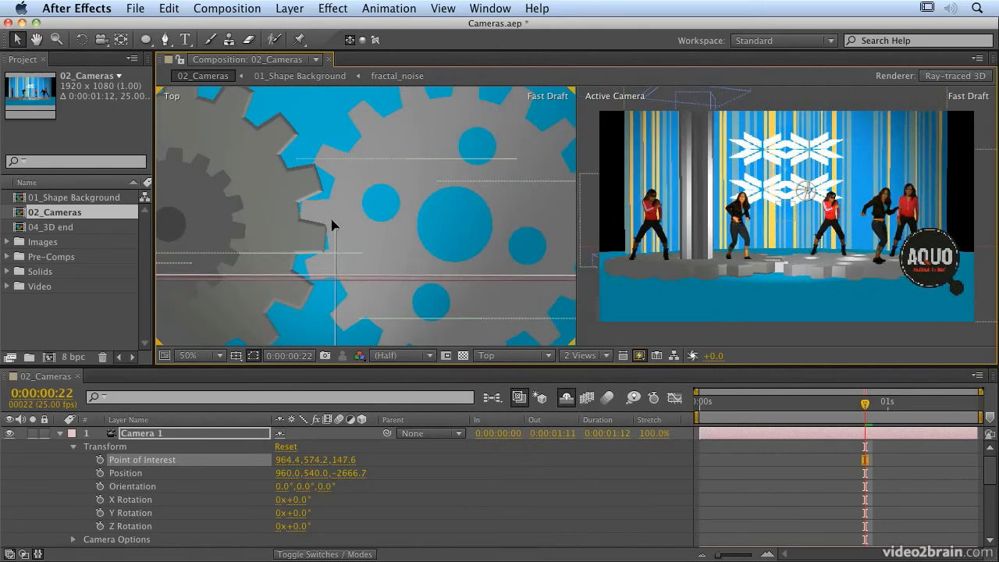
- In the Front view, move Camera 1's point of interest onto the dancer above the AQUO logo, at about 1418.9, 512.2, 168.3
click(520, 356)
click(526, 416)
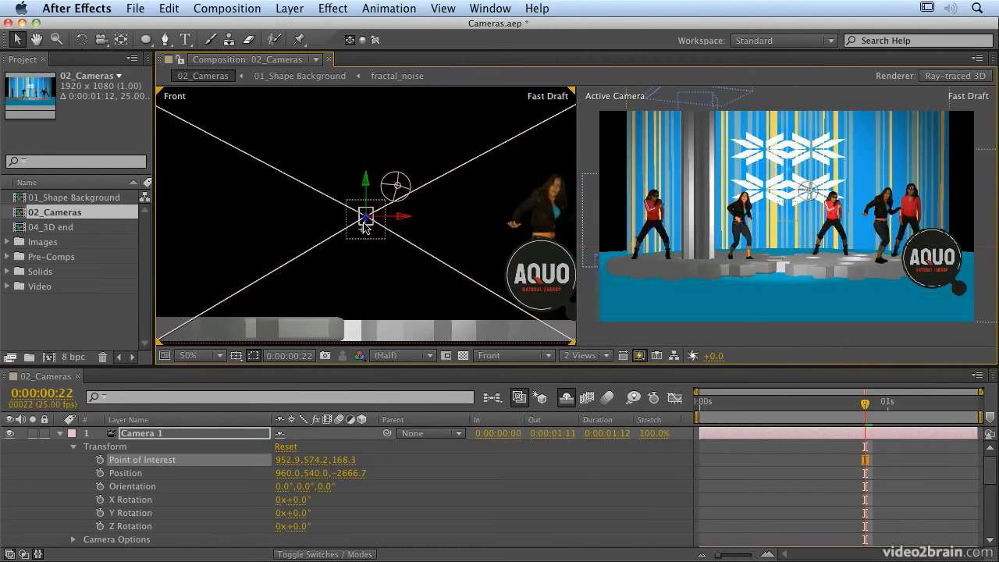
drag(363, 235, 548, 211)
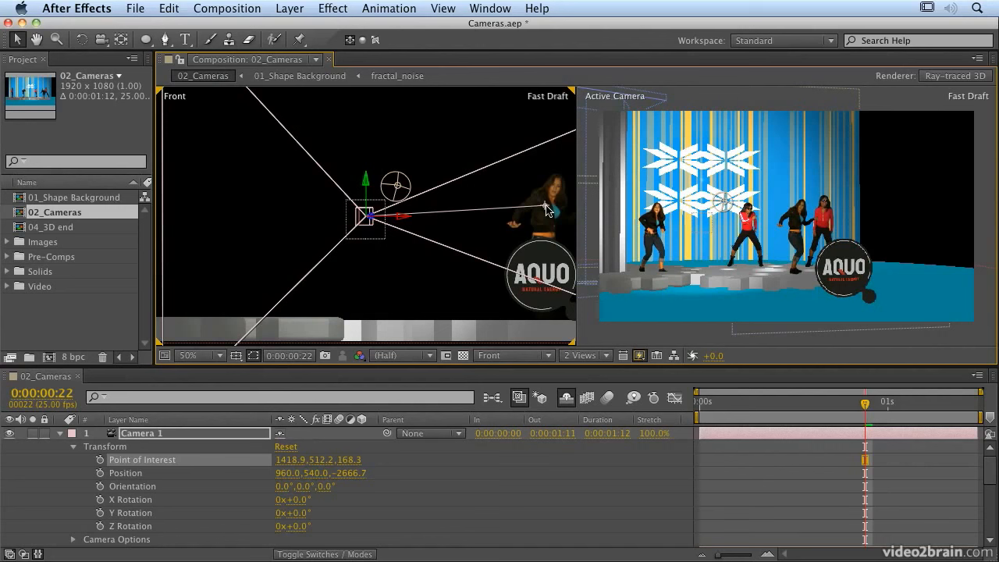
- Set a starting Point of Interest keyframe for Camera 1 at the beginning of the timeline
click(701, 401)
click(100, 459)
- At 0:00:01:11, shift Camera 1's point of interest across the stage to X 235.9, creating a second keyframe
drag(835, 409, 976, 414)
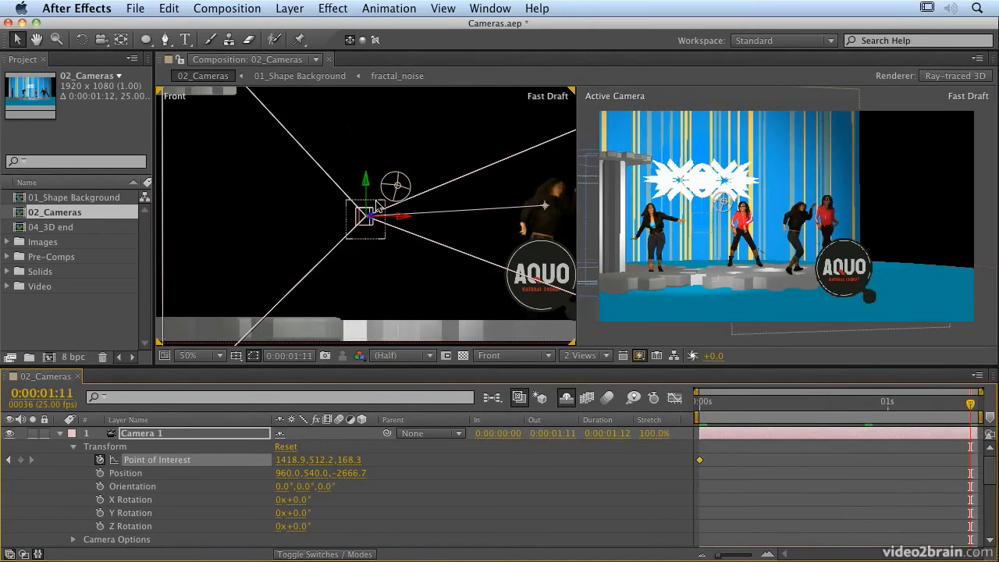
key(c)
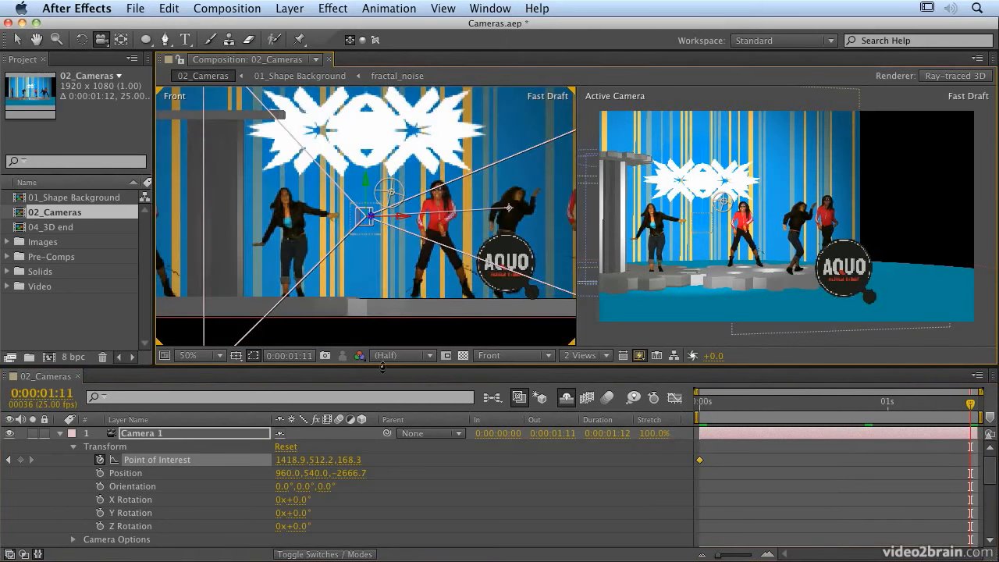
drag(383, 405, 381, 479)
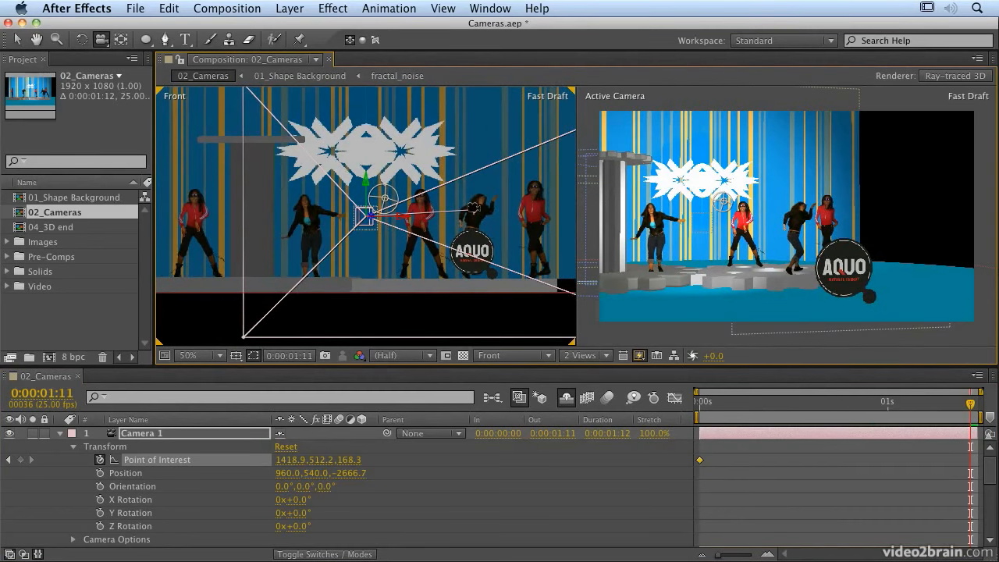
drag(285, 462, 164, 462)
drag(413, 373, 415, 373)
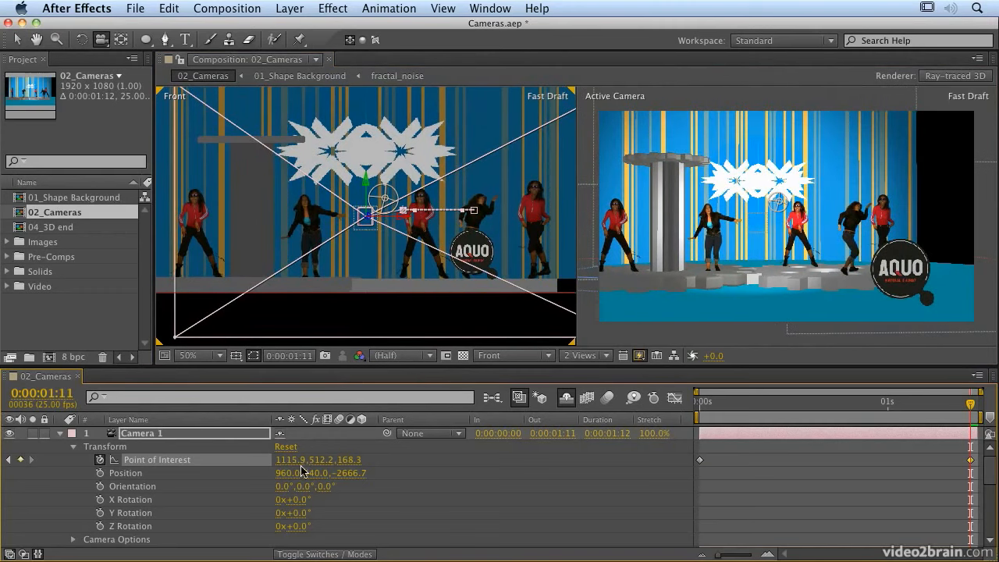
drag(293, 459, 234, 460)
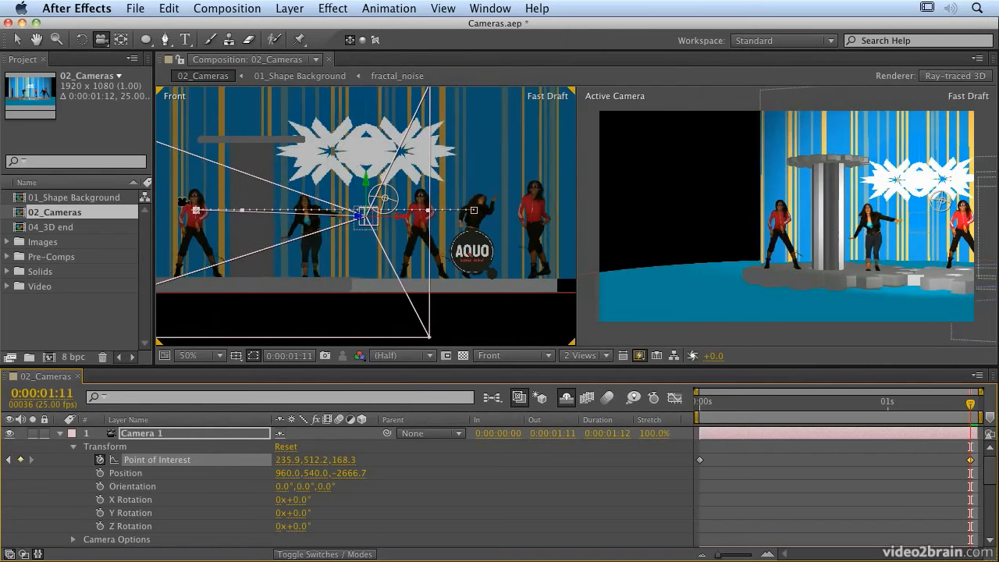
- In the Front view, raise Camera 1's end point of interest to about Y 469.1 and bend its motion path into a curve
key(v)
drag(199, 211, 196, 200)
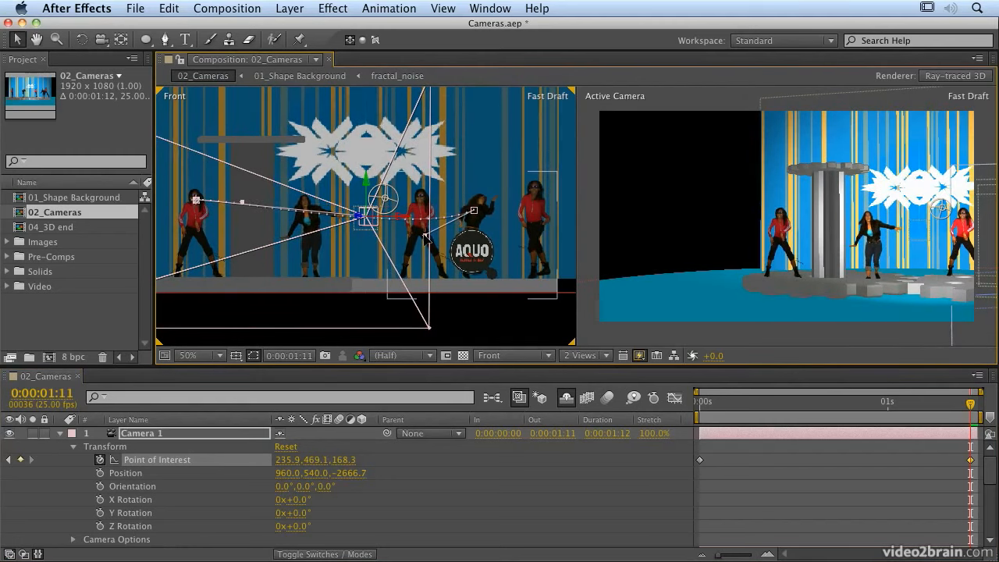
drag(245, 204, 248, 179)
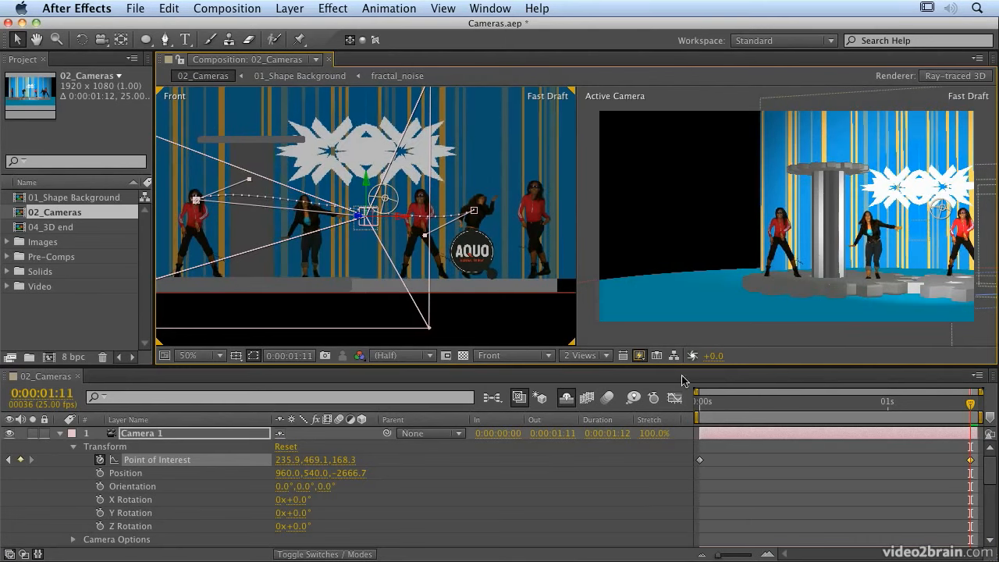
- Preview Camera 1's point of interest animation in the Active Camera view from the start of the timeline
click(697, 402)
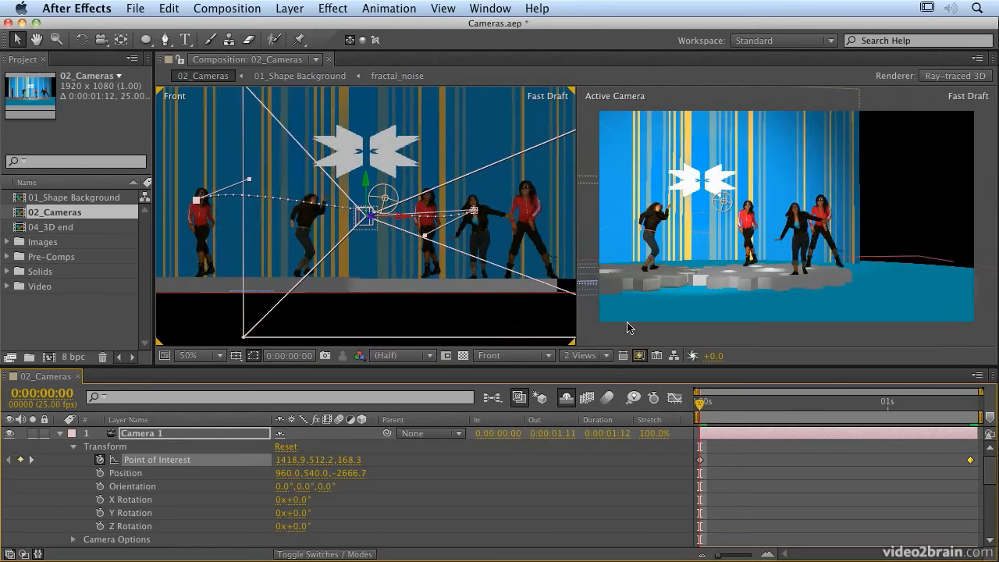
click(630, 329)
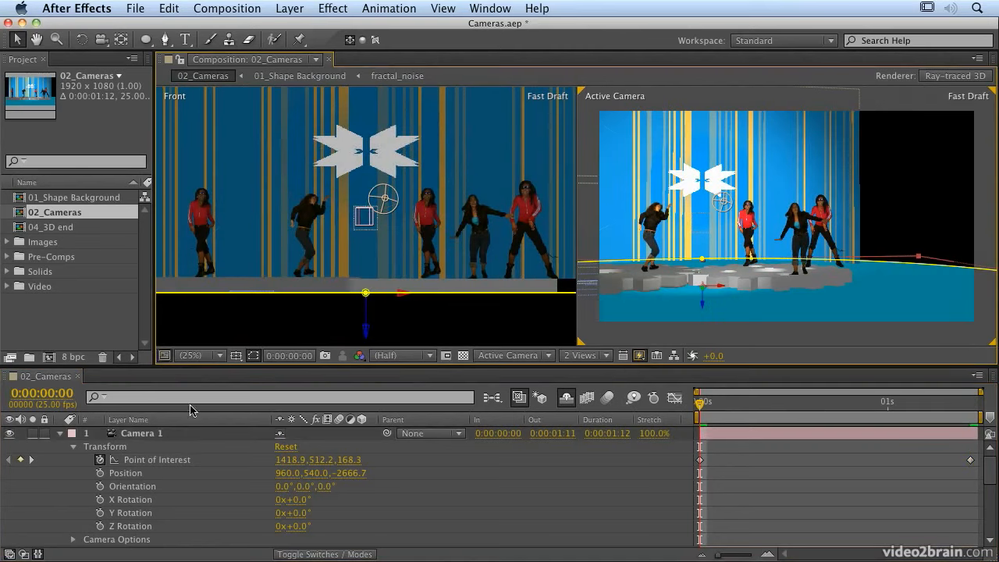
key(space)
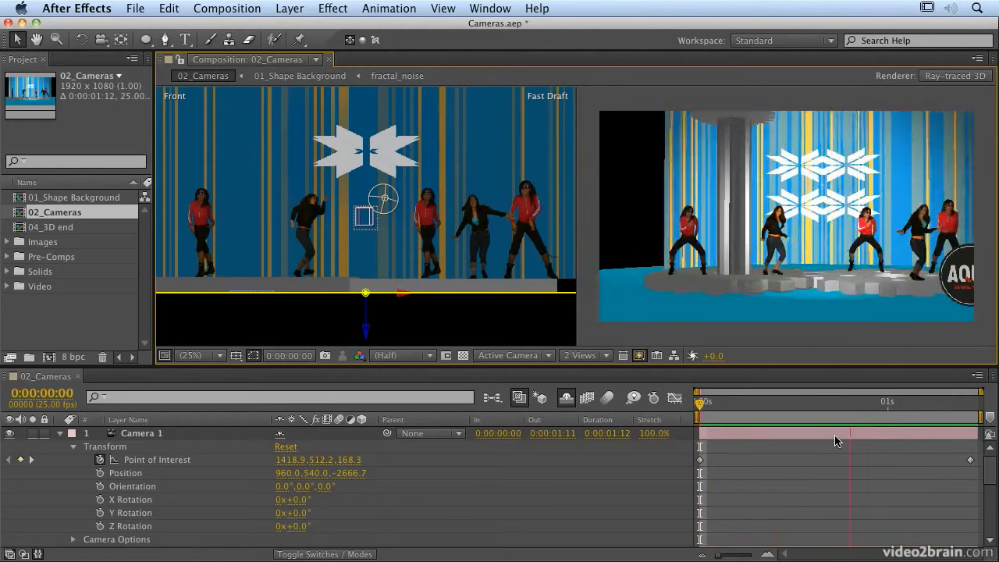
key(space)
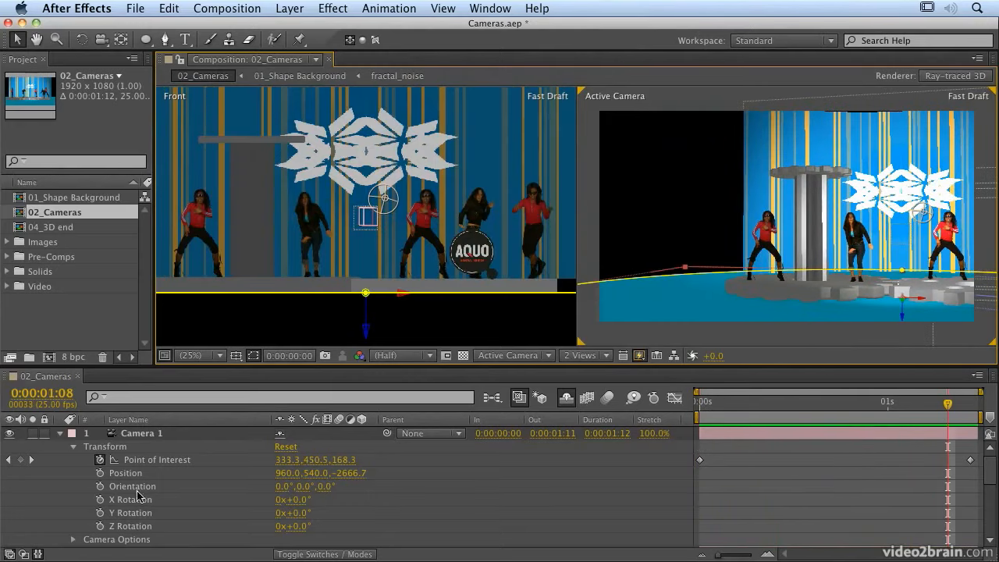
- Collapse and hide Camera 1, and add a two-node camera named Camera 2 with the 15mm preset
click(62, 435)
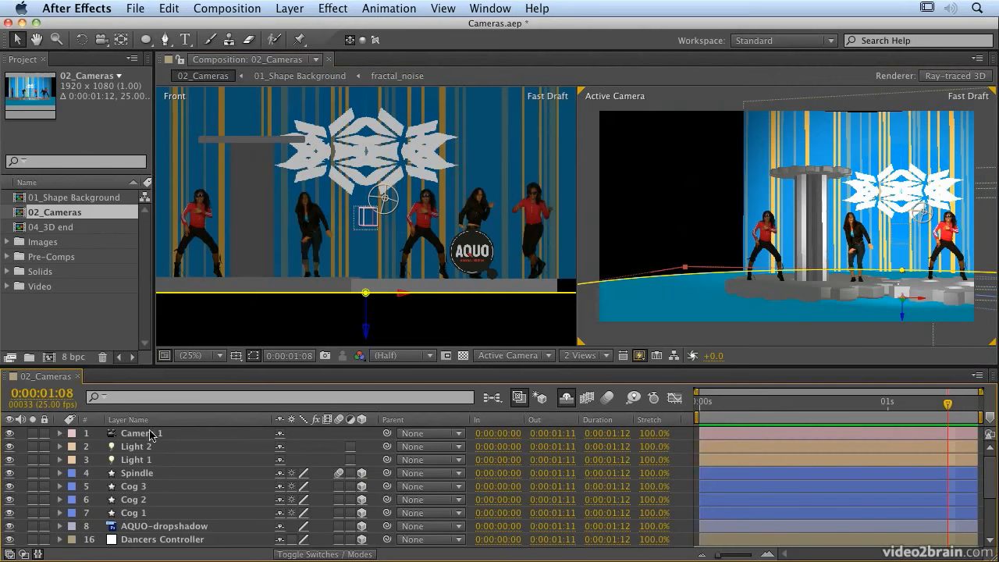
click(9, 434)
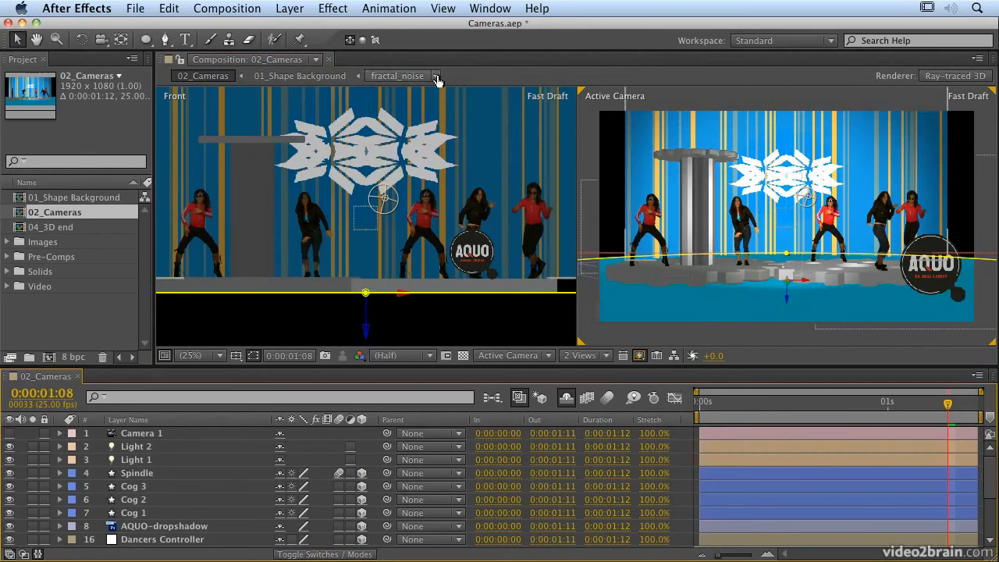
click(295, 9)
mouse_move(309, 27)
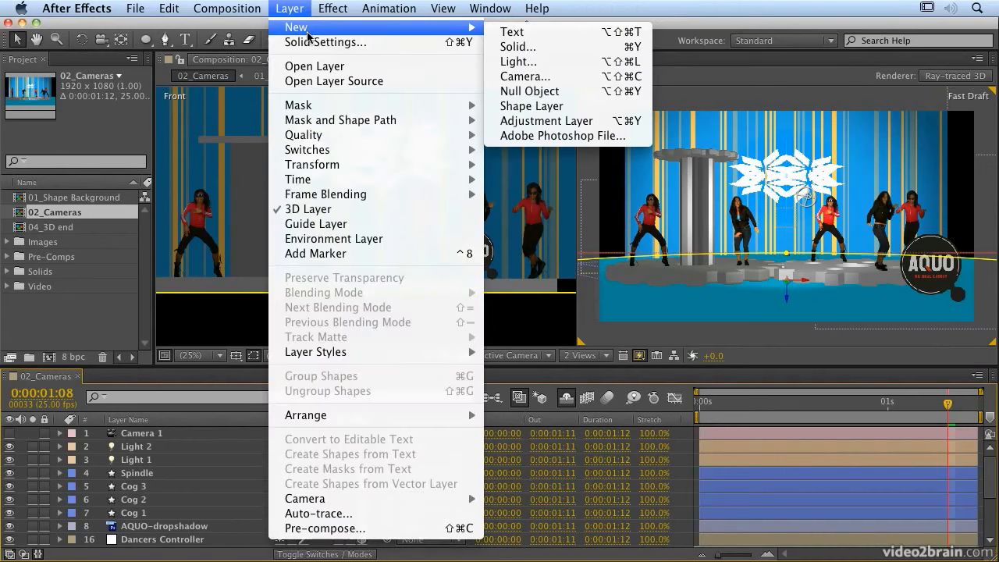
click(561, 75)
click(416, 169)
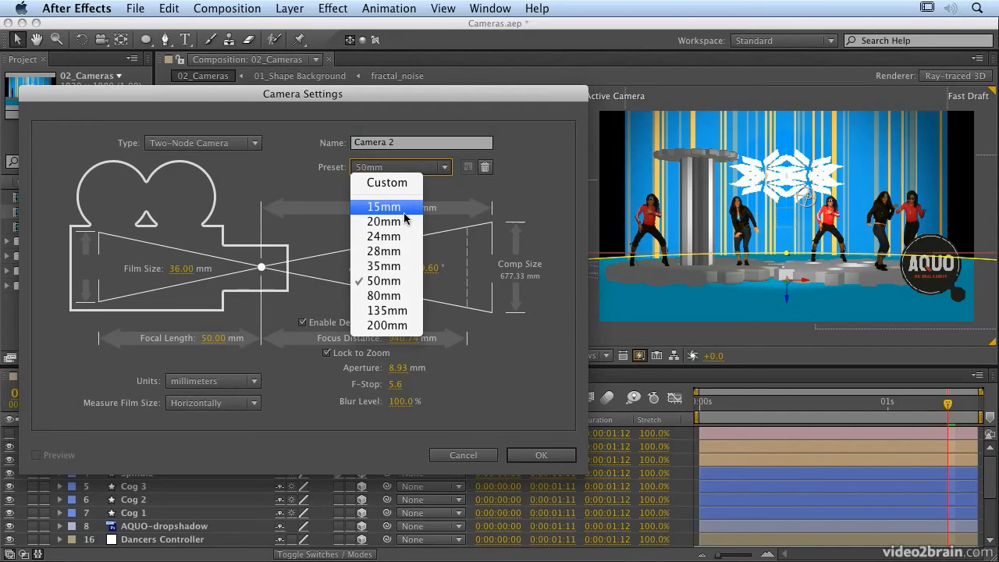
click(368, 208)
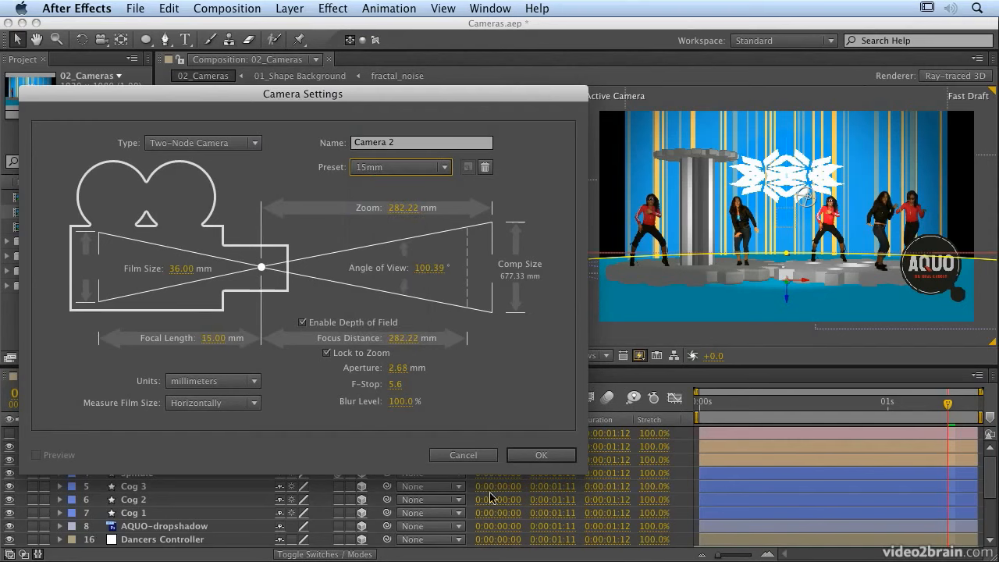
click(543, 455)
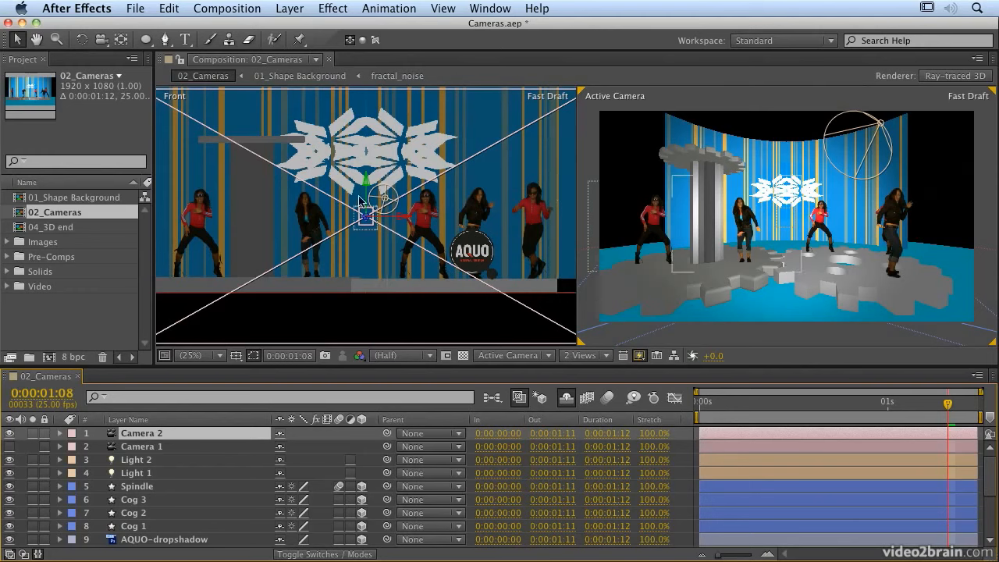
- Lower Camera 2 with its point of interest to about Y 656 in the Front view, and switch that view to Top
drag(365, 179, 368, 203)
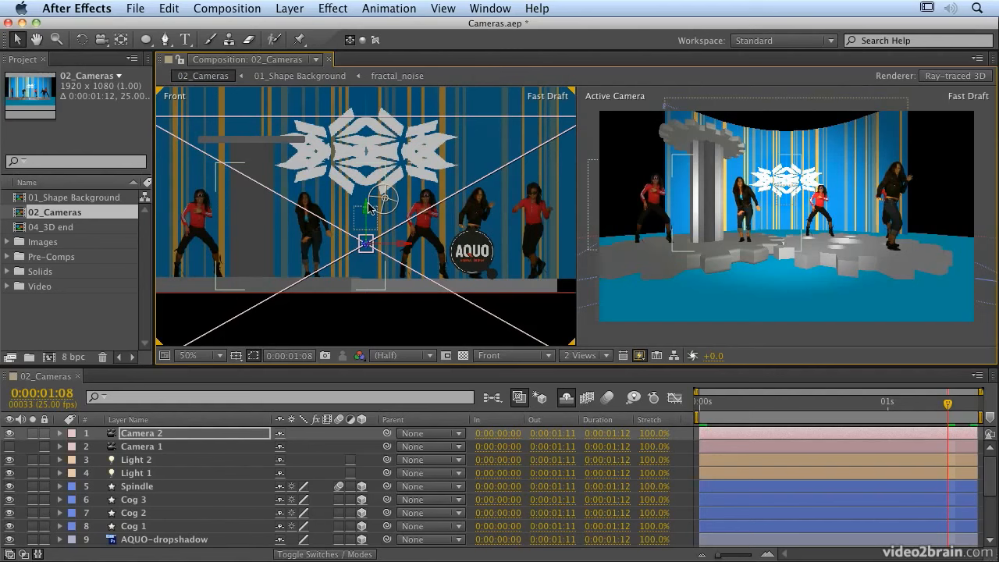
click(500, 356)
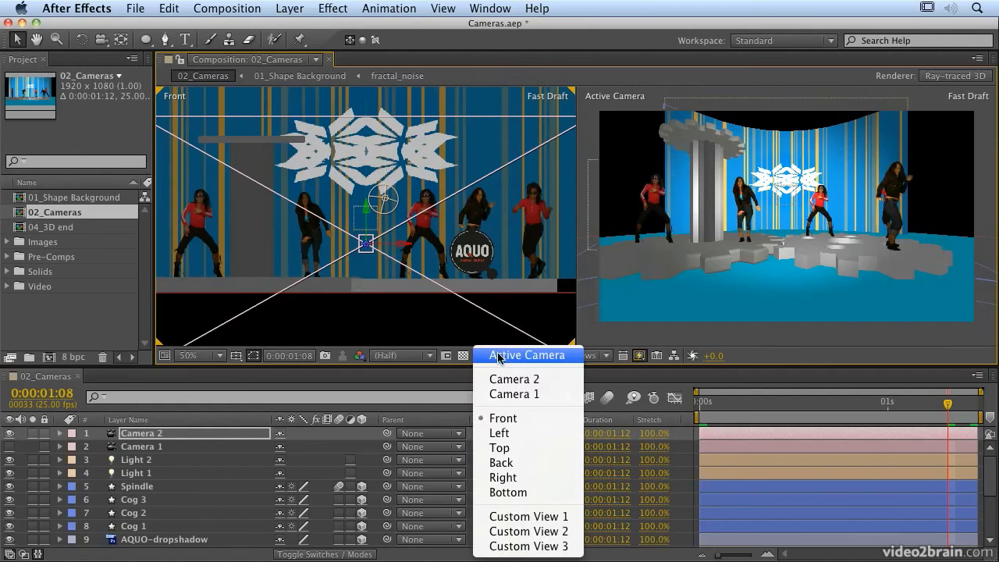
click(500, 448)
key(c)
drag(370, 257, 371, 367)
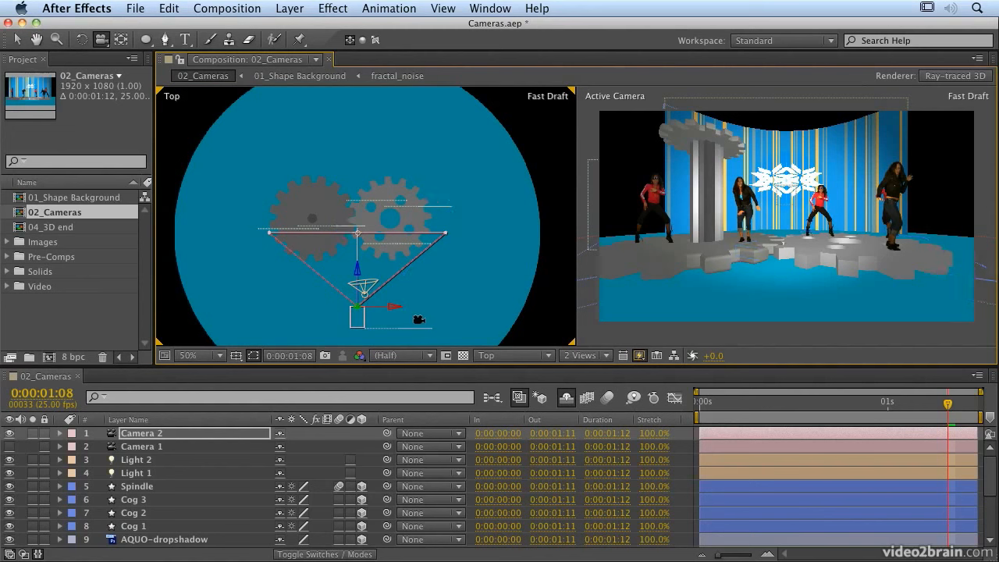
- Try moving Camera 2 sideways together with its point of interest in the Top view, and undo the move
click(169, 434)
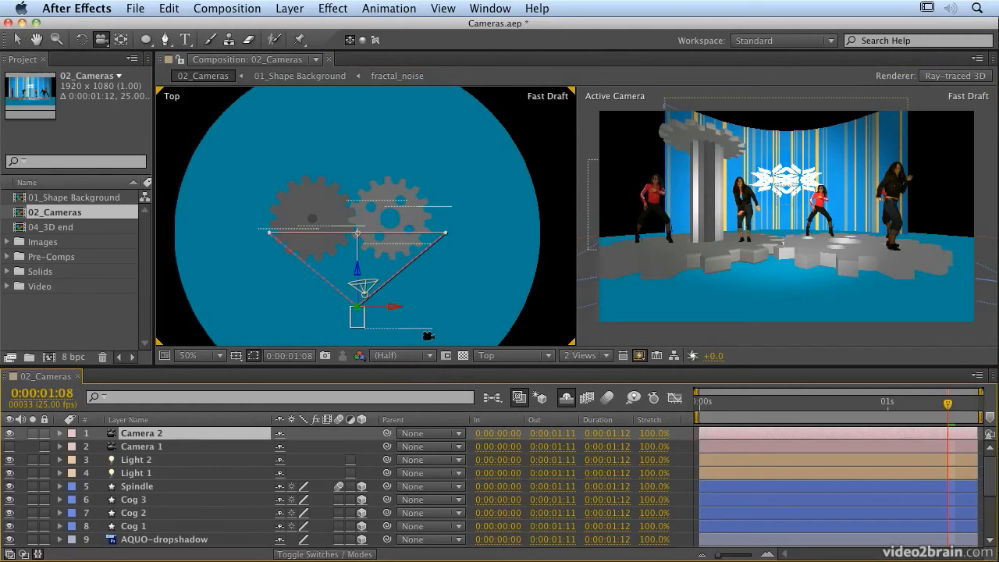
key(v)
drag(397, 311, 301, 326)
key(super+z)
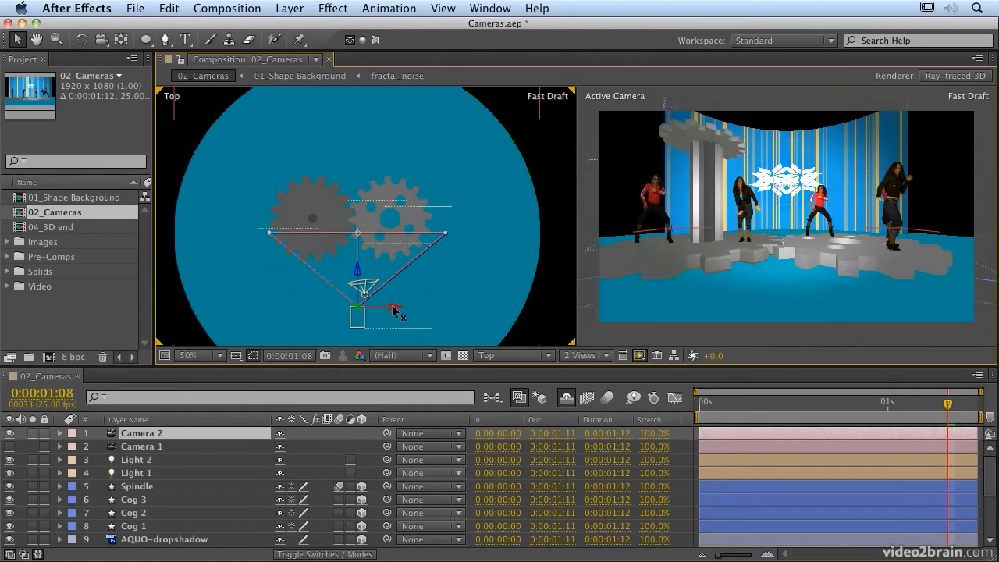
- Swing only Camera 2's body around its fixed point of interest in the Top view, ending at about 1562.3, 656.0, -800.0
key(Return)
drag(373, 312, 305, 309)
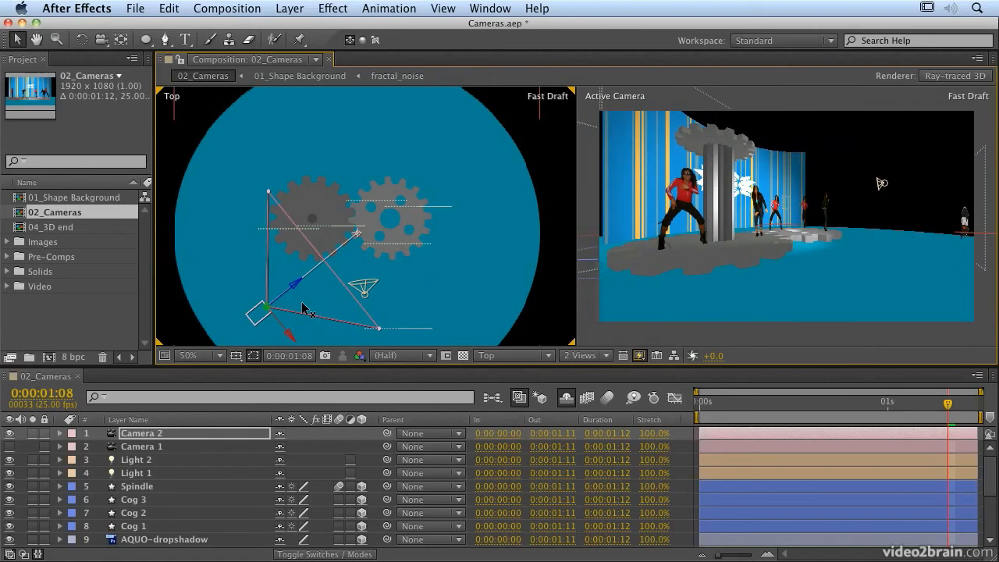
drag(315, 310, 451, 337)
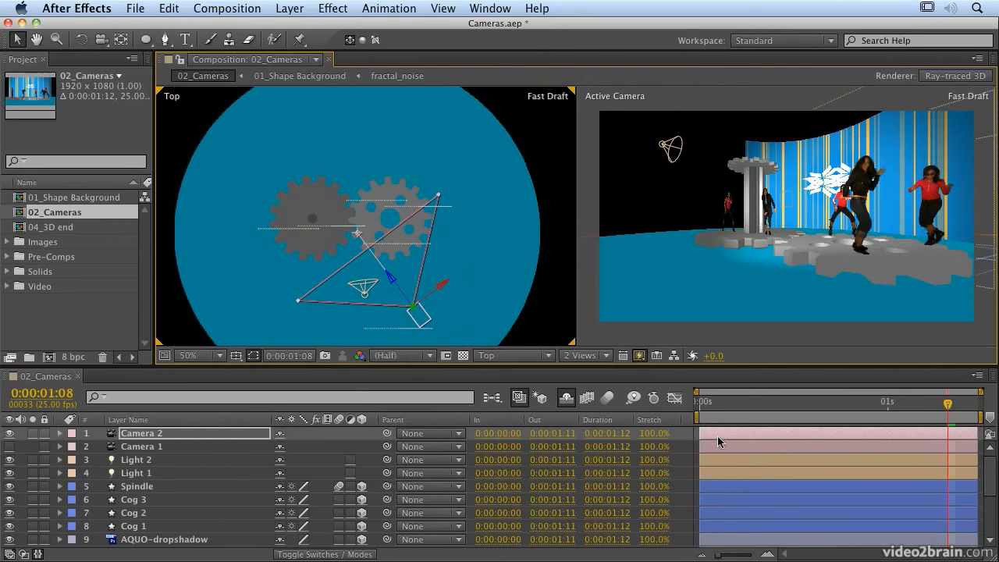
- Show Camera 2's Position property and set a starting Position keyframe at 0:00:00:00
key(p)
click(705, 401)
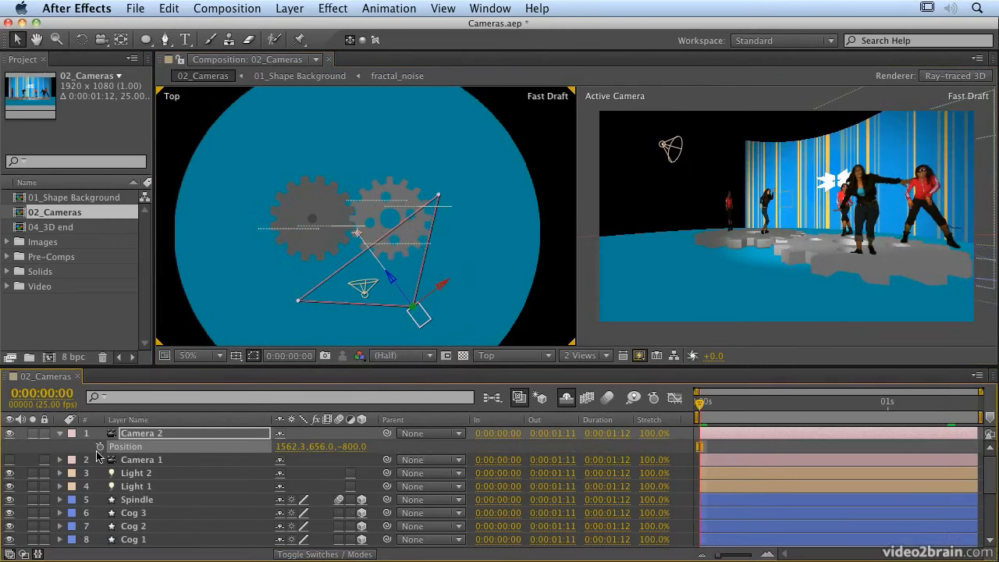
click(100, 446)
- At 0:00:01:11, move Camera 2 in the Top view to the stage's other side, at about 207.3, 656.0, -1178.4, keeping its point of interest fixed
drag(898, 419, 970, 413)
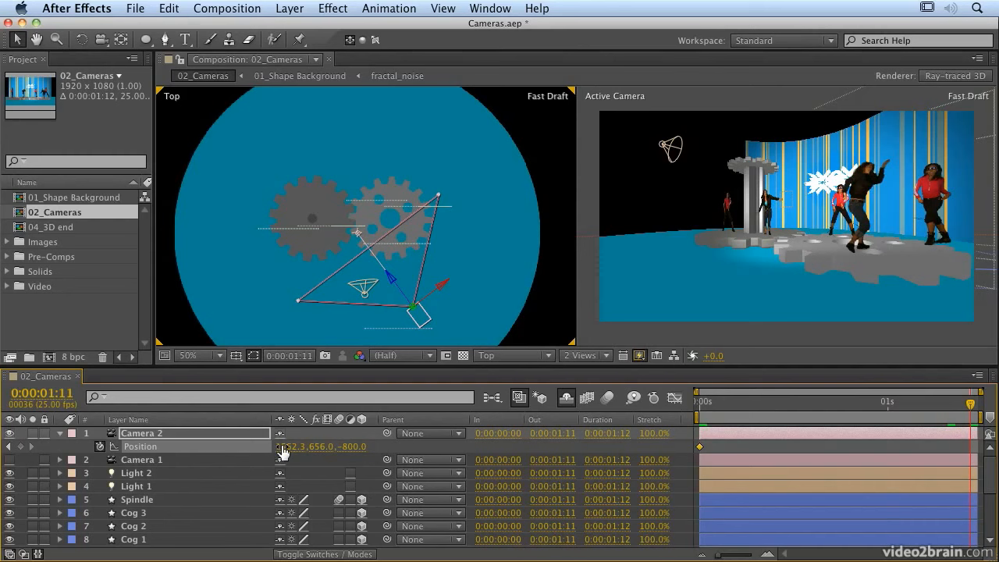
click(61, 434)
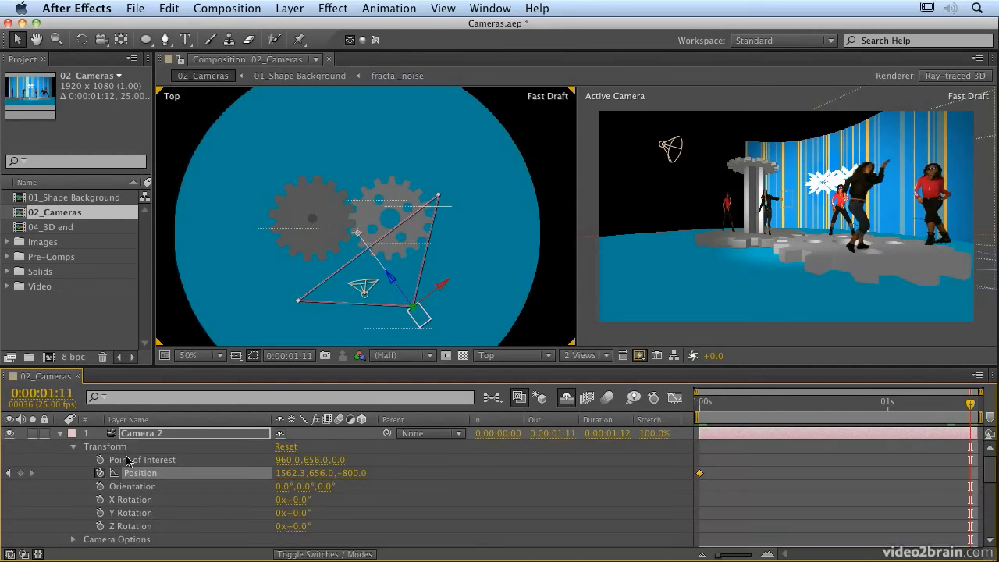
drag(295, 473, 32, 453)
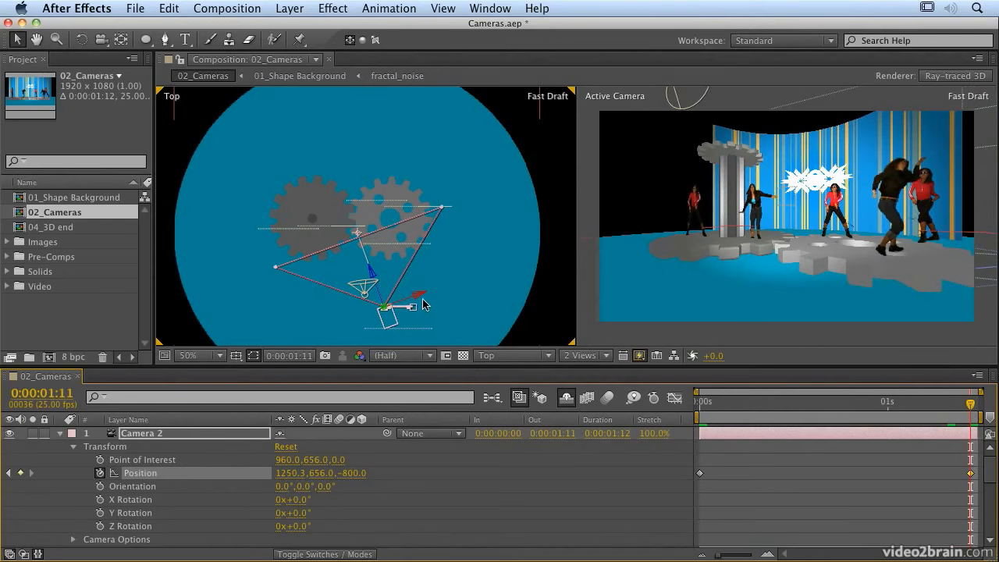
drag(419, 297, 317, 312)
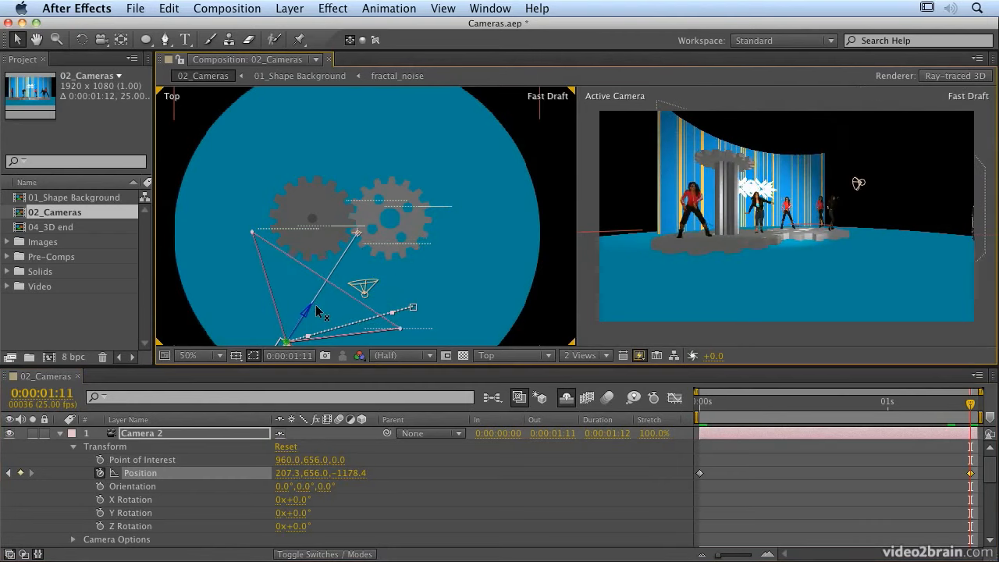
- In the Front view, raise Camera 2's end position to about Y 112.5 without moving its point of interest
click(516, 355)
click(513, 418)
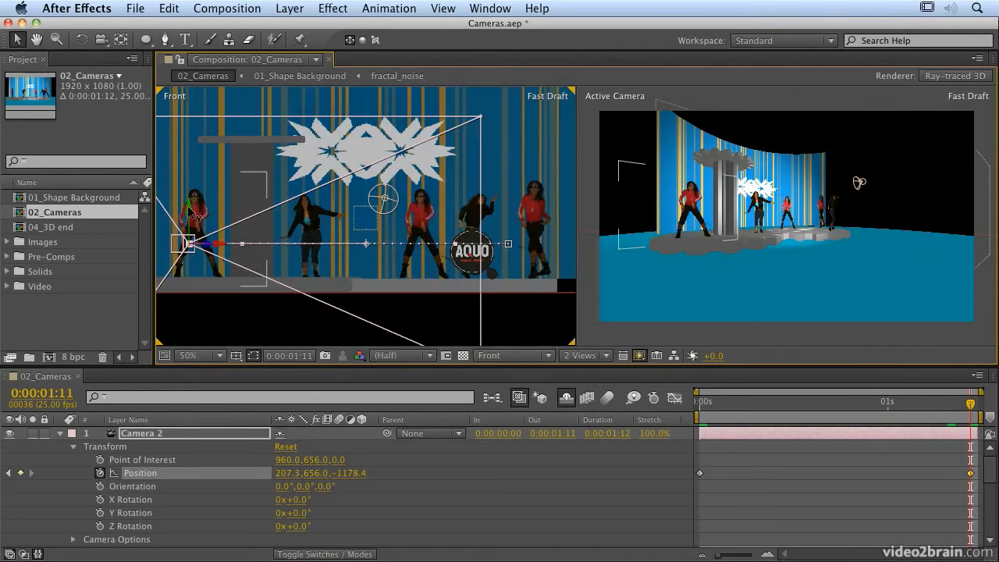
click(188, 210)
drag(189, 209, 197, 70)
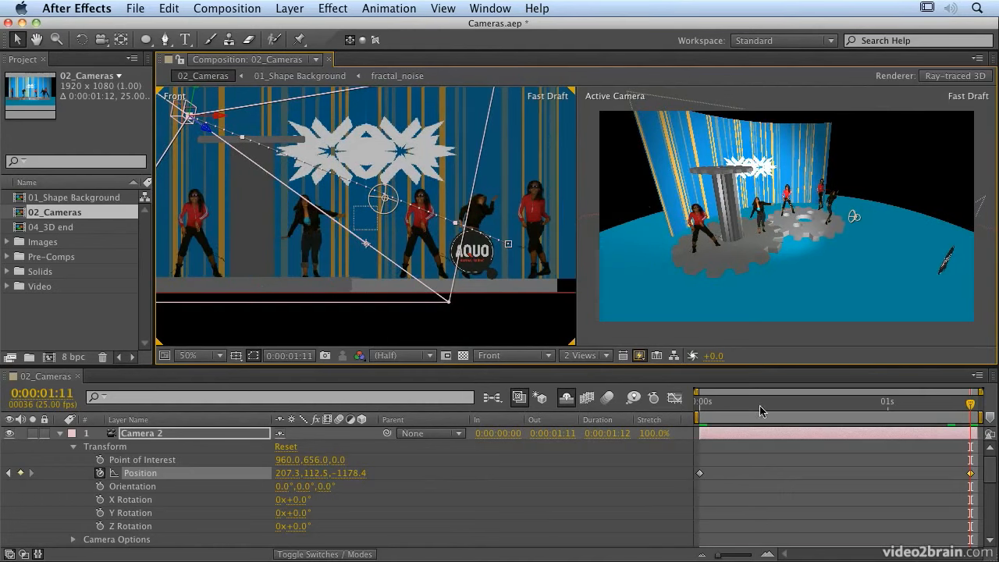
- RAM-preview Camera 2's position animation from the start of the timeline and return to the first frame
click(697, 403)
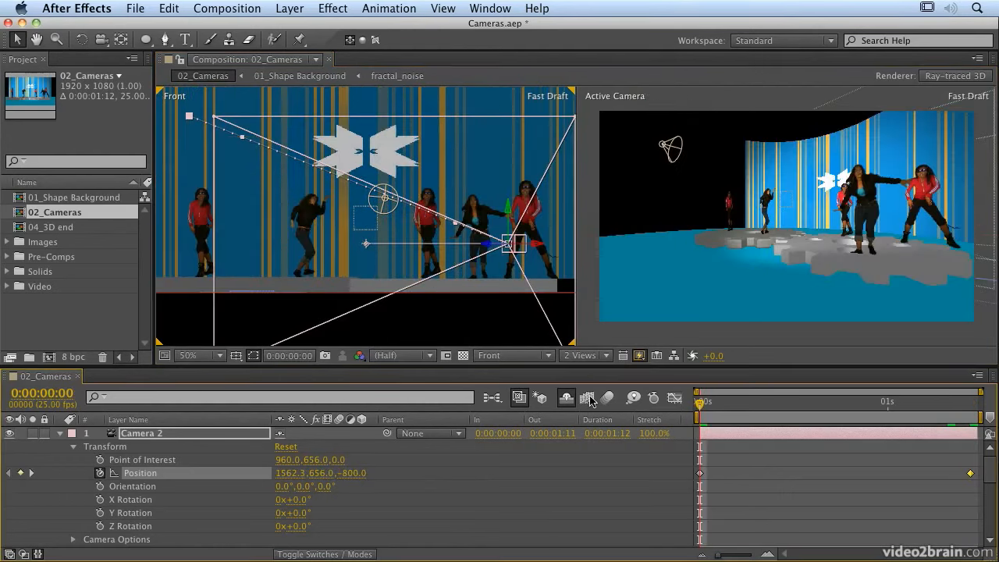
key(KP_0)
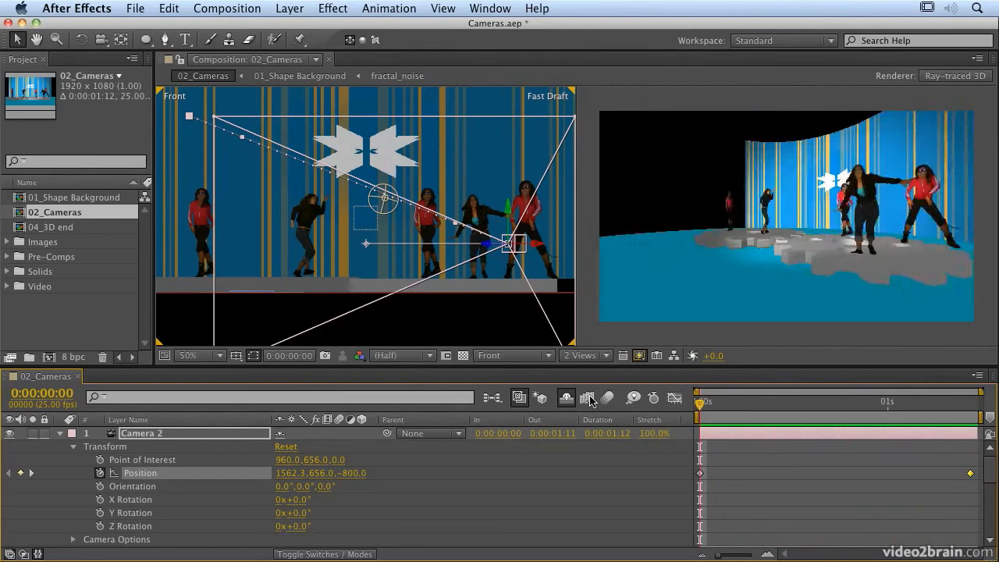
key(space)
key(Page_Down)
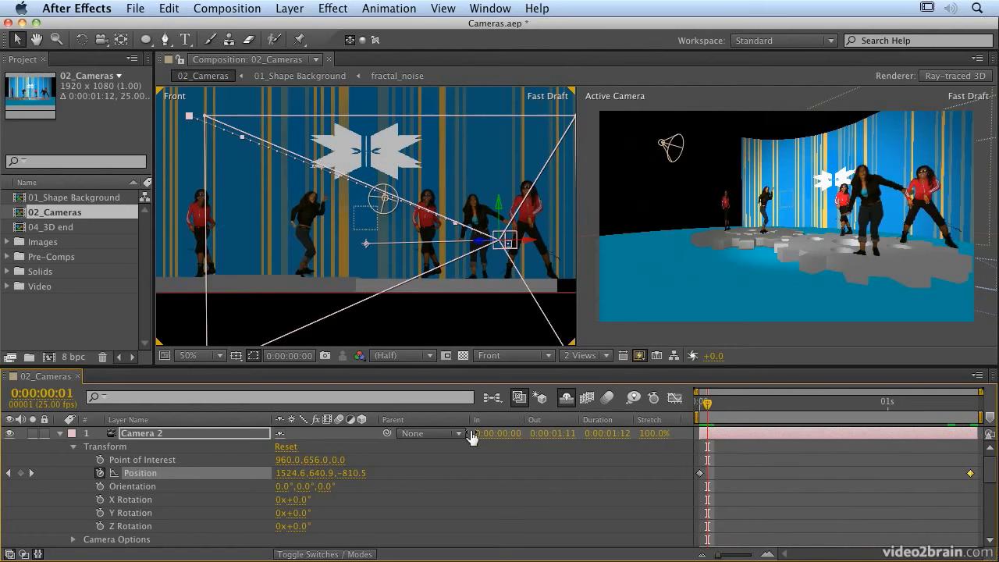
key(Page_Up)
key(Page_Up)
key(Page_Up)
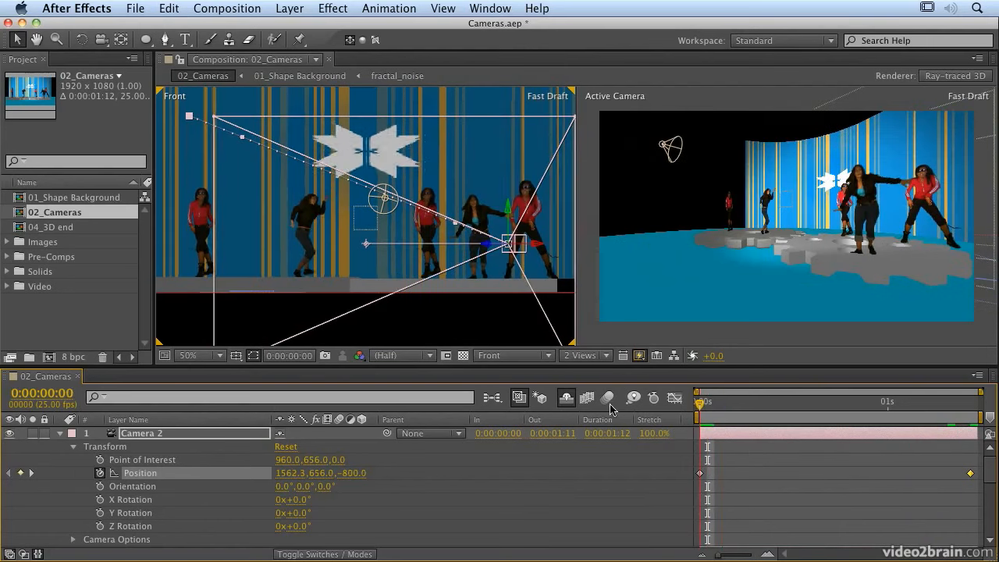
- Adjust Camera 2's start X position at the first frame and its end Position at 0:00:01:11 to about 511.1, 643.8, -926.4
drag(287, 474, 134, 473)
drag(711, 402, 971, 412)
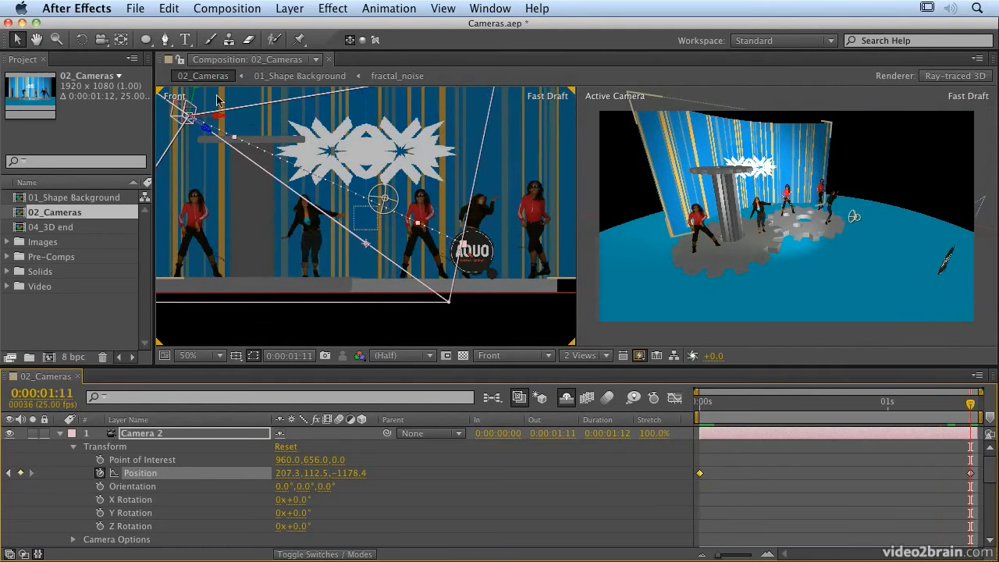
drag(197, 95, 207, 242)
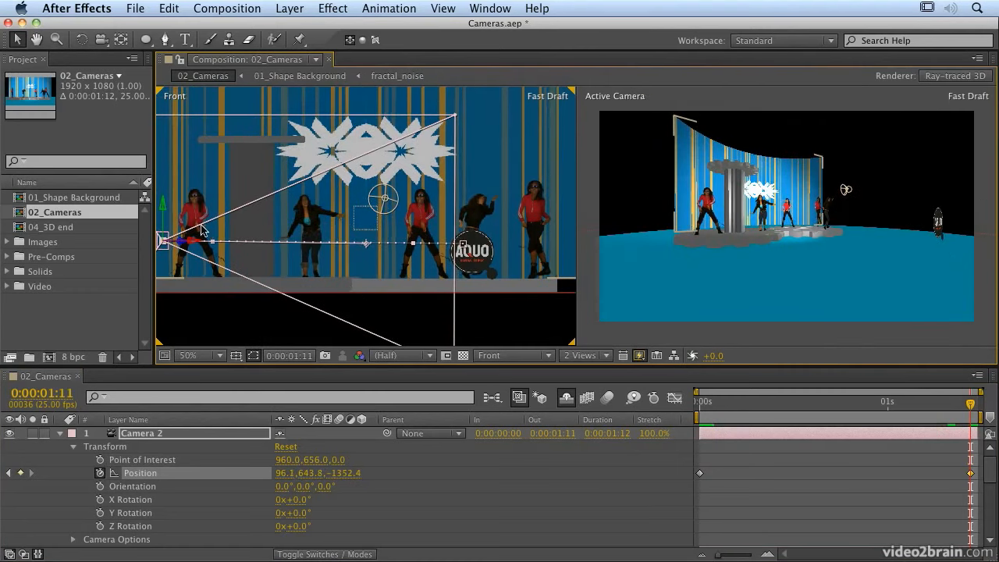
drag(284, 473, 597, 466)
drag(344, 473, 672, 465)
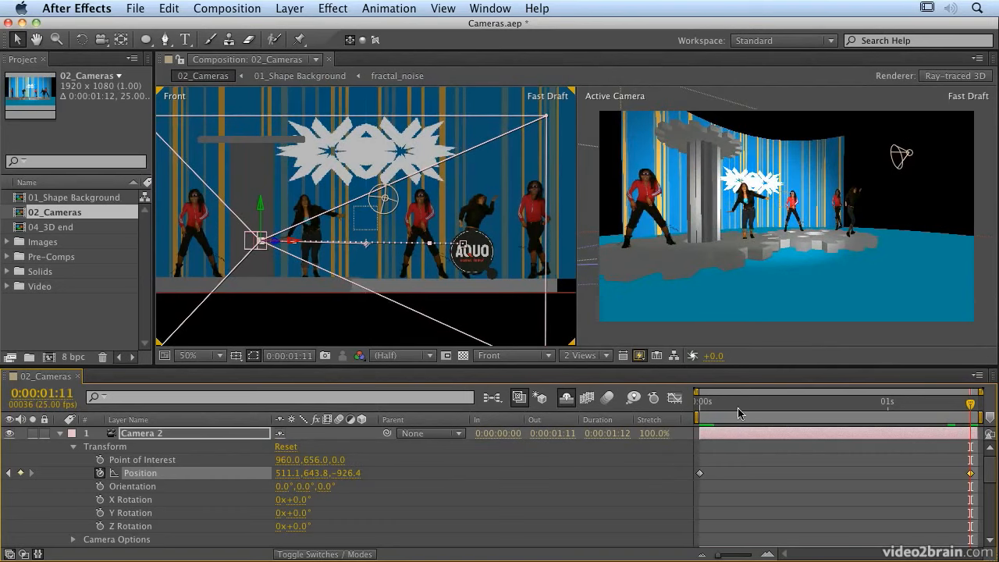
drag(739, 413, 601, 416)
- Collapse Camera 2's properties and select the five hiphopgirl dancer layers, 18 through 22
click(62, 434)
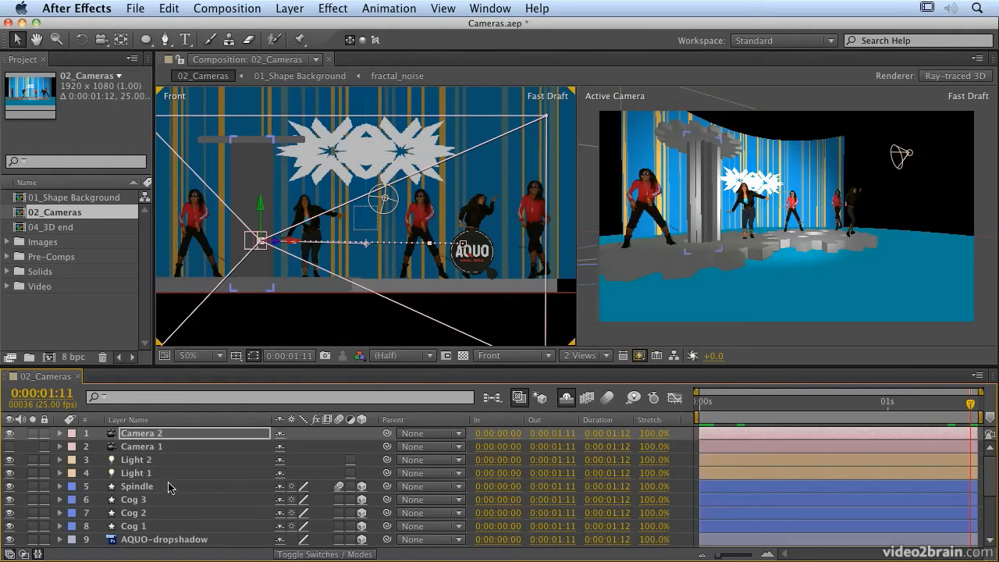
scroll(167, 484, down, 7)
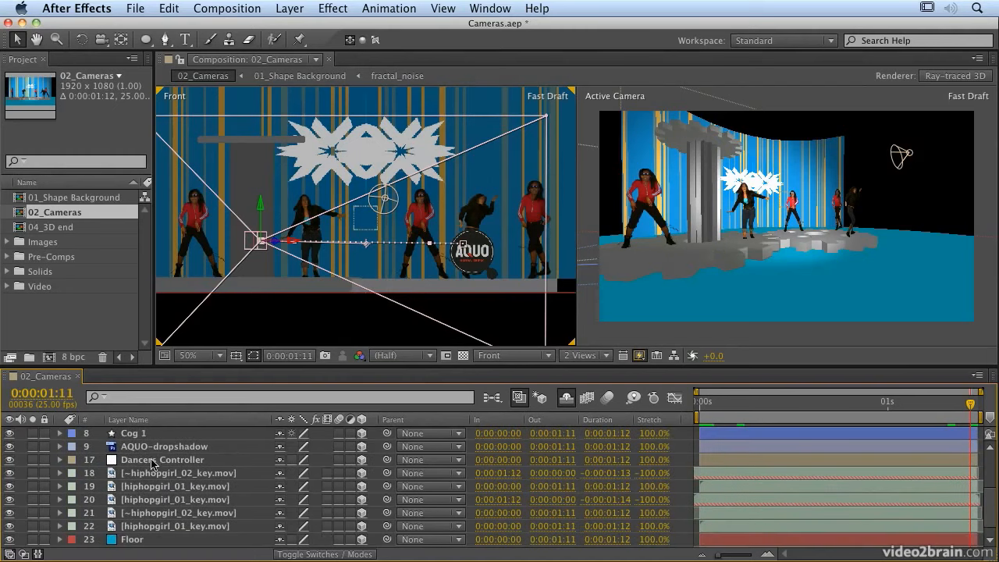
click(156, 474)
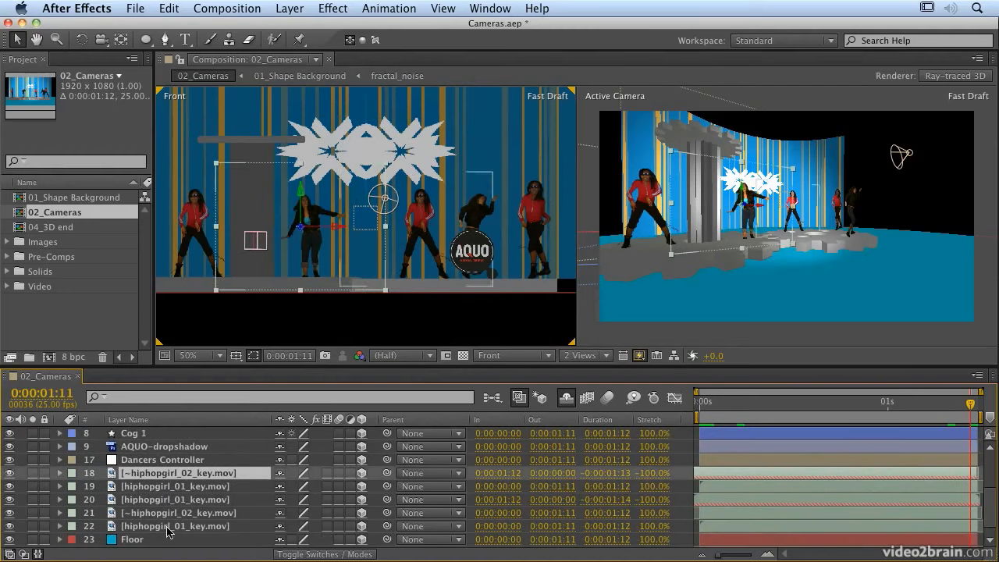
shift+click(167, 526)
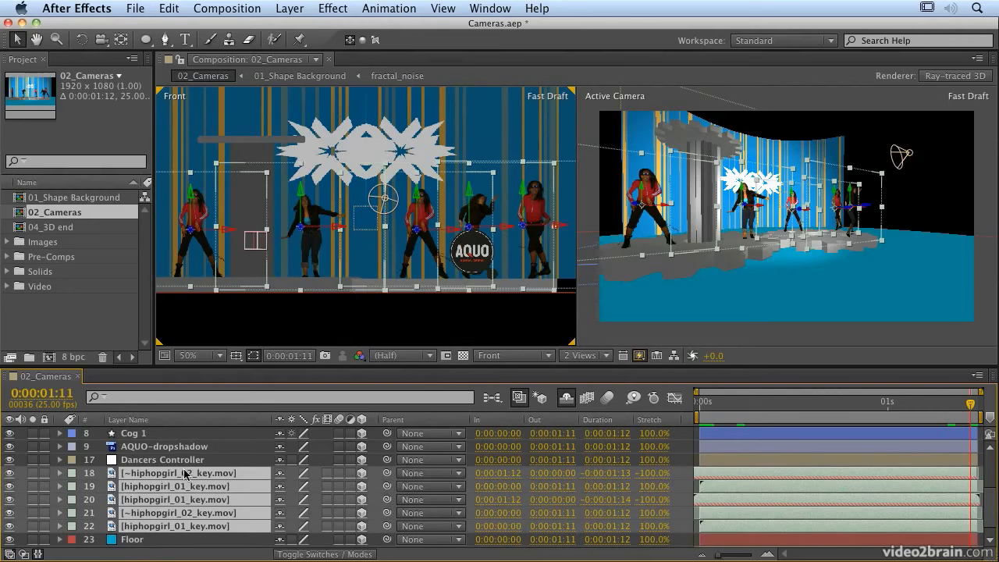
click(795, 337)
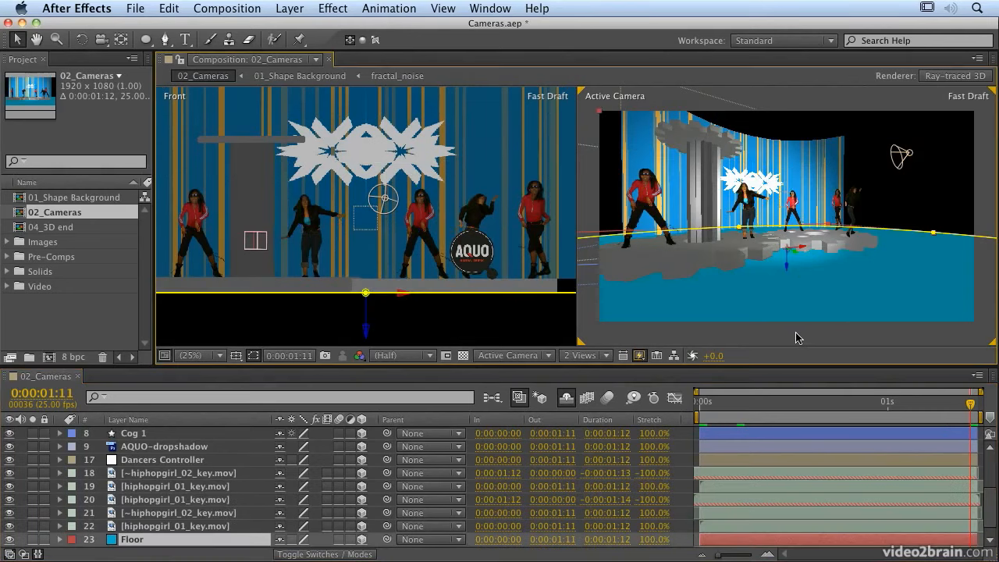
click(289, 8)
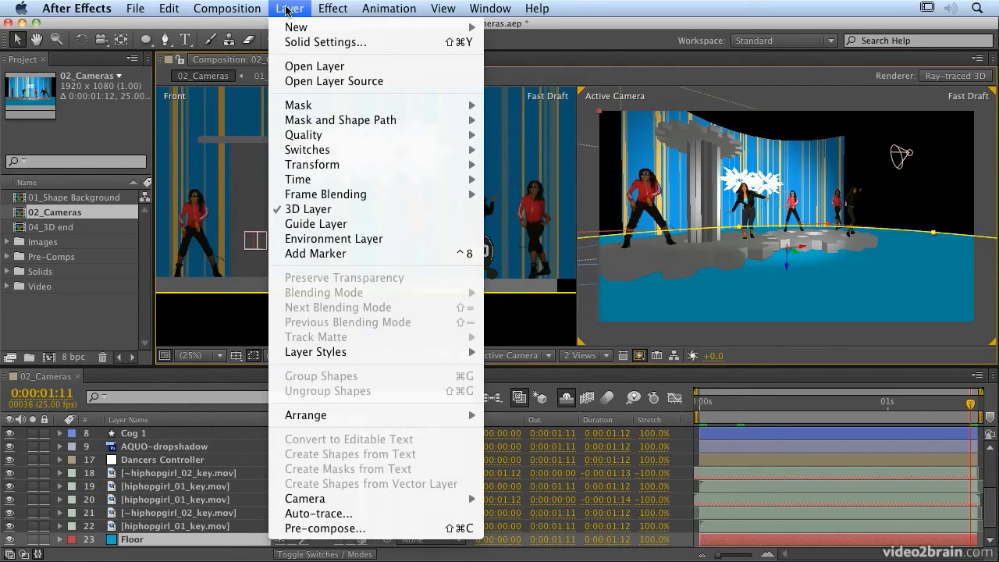
mouse_move(312, 165)
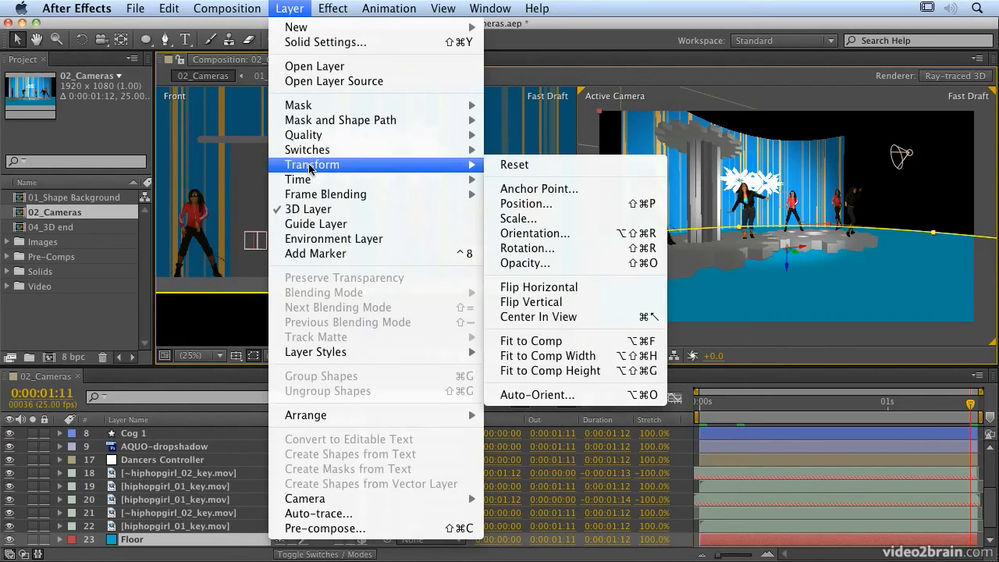
click(562, 395)
click(378, 362)
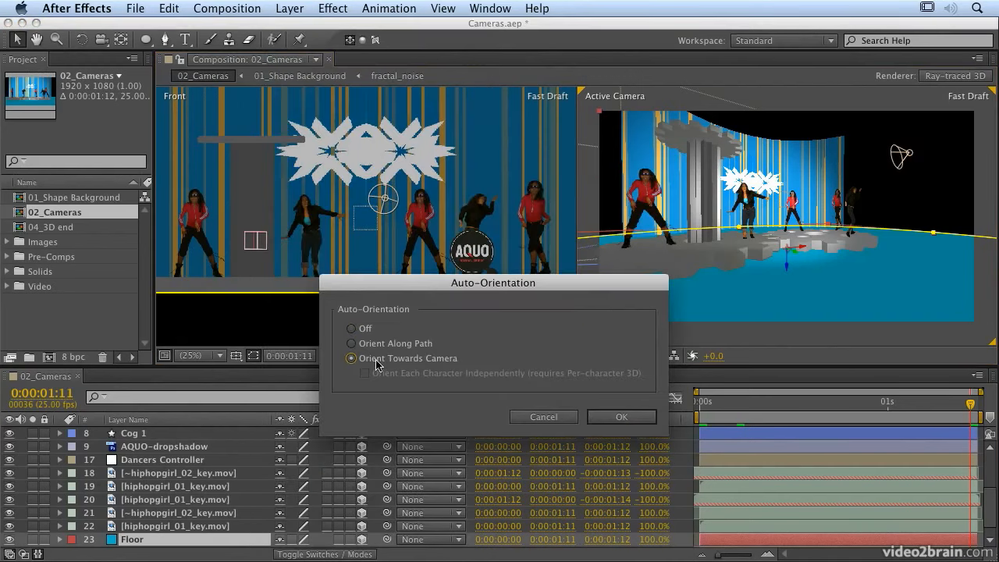
click(630, 421)
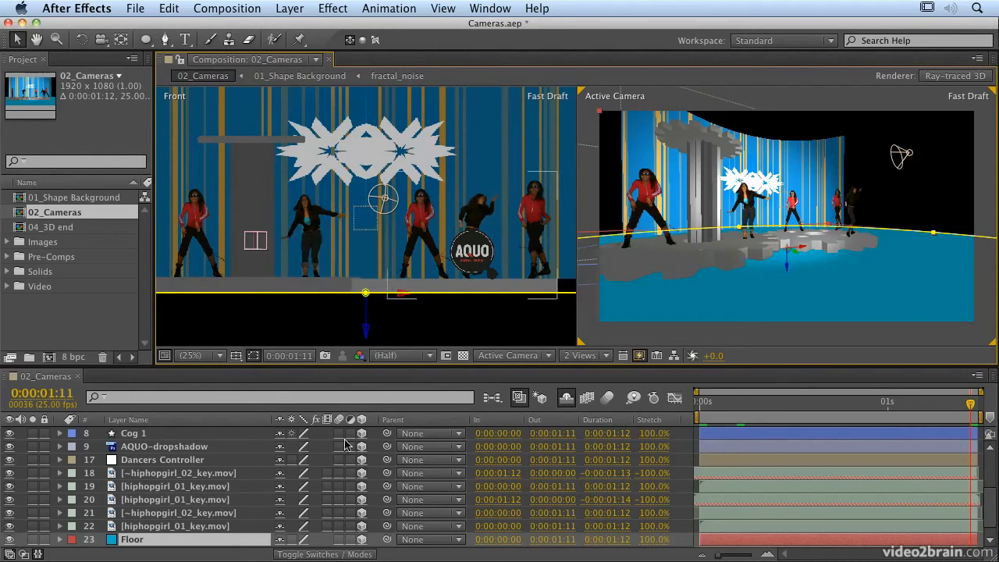
- Set auto-orientation of the five hiphopgirl dancer layers, 18 through 22, to Orient Towards Camera
click(193, 473)
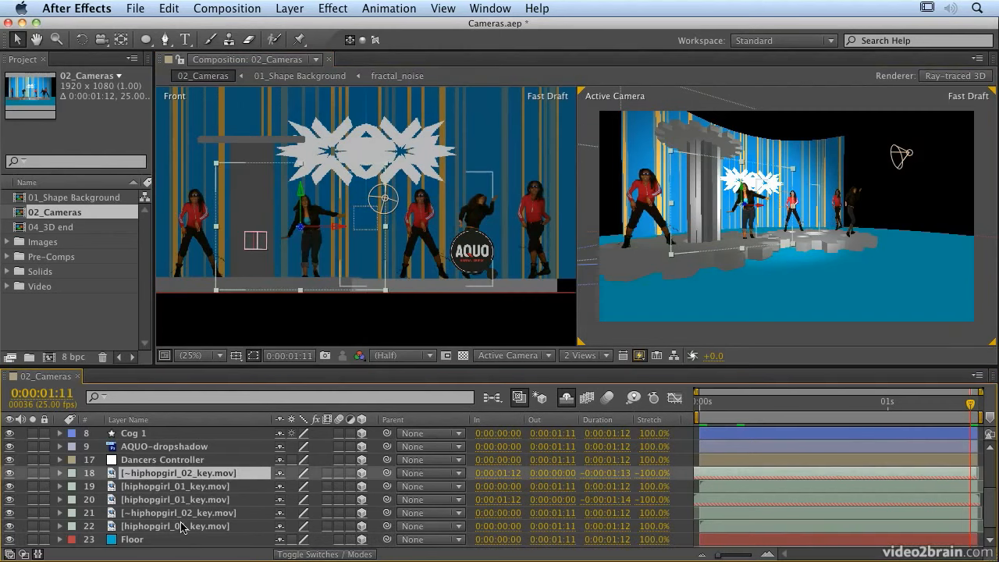
shift+click(181, 525)
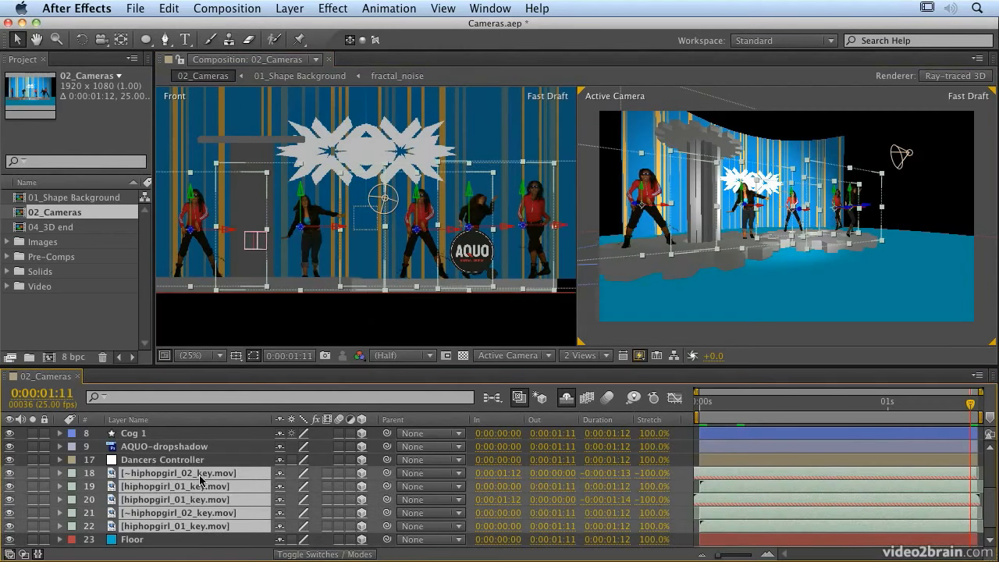
click(248, 4)
mouse_move(320, 169)
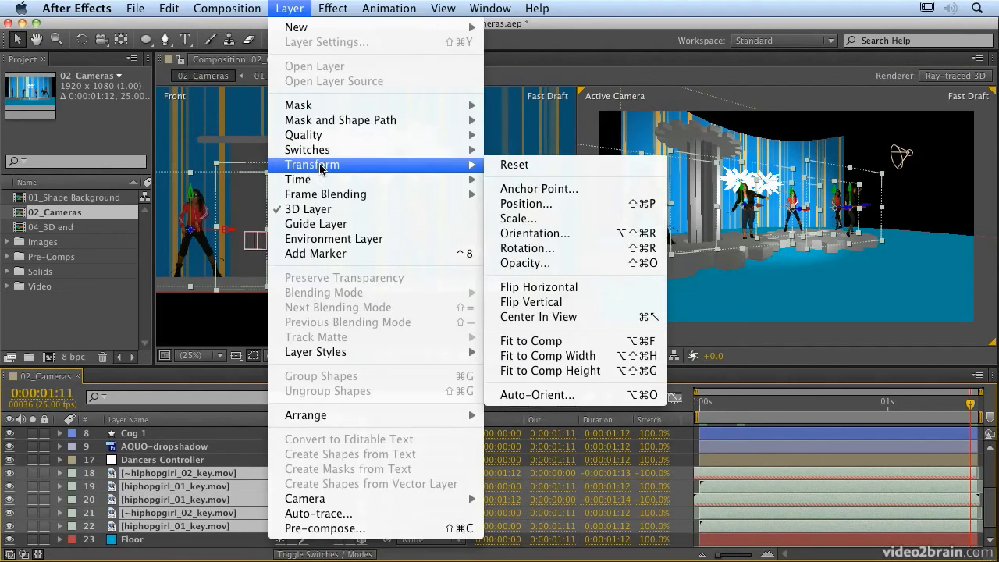
click(543, 394)
click(376, 345)
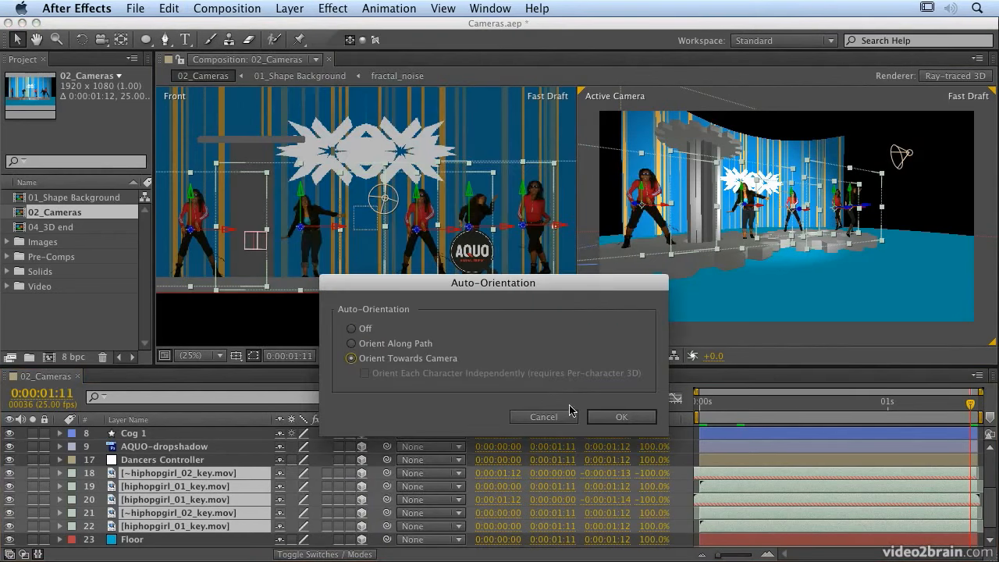
click(620, 417)
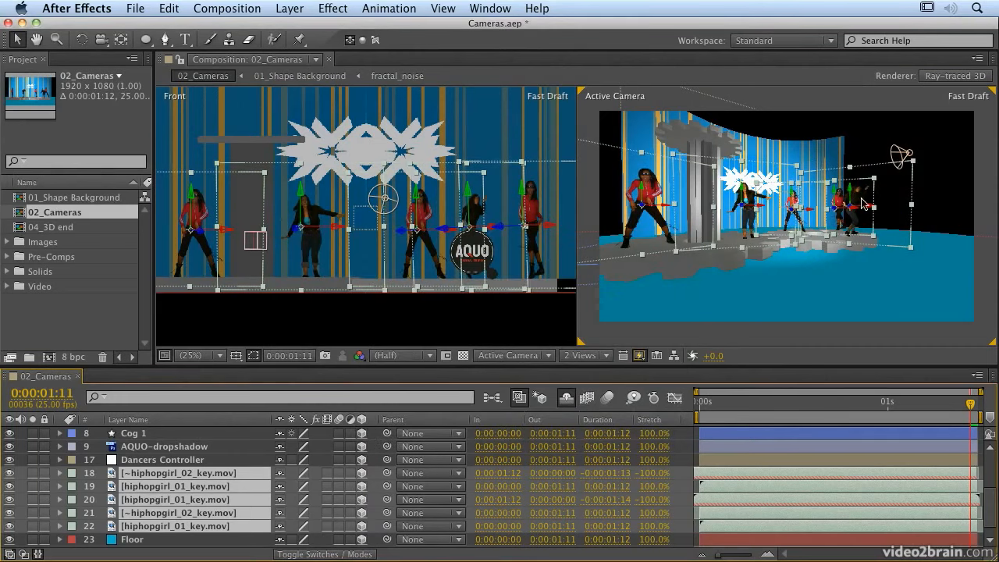
- From the first frame, inspect the selected dancer layers' orientation in the Top view while scrubbing the timeline
drag(911, 409, 662, 406)
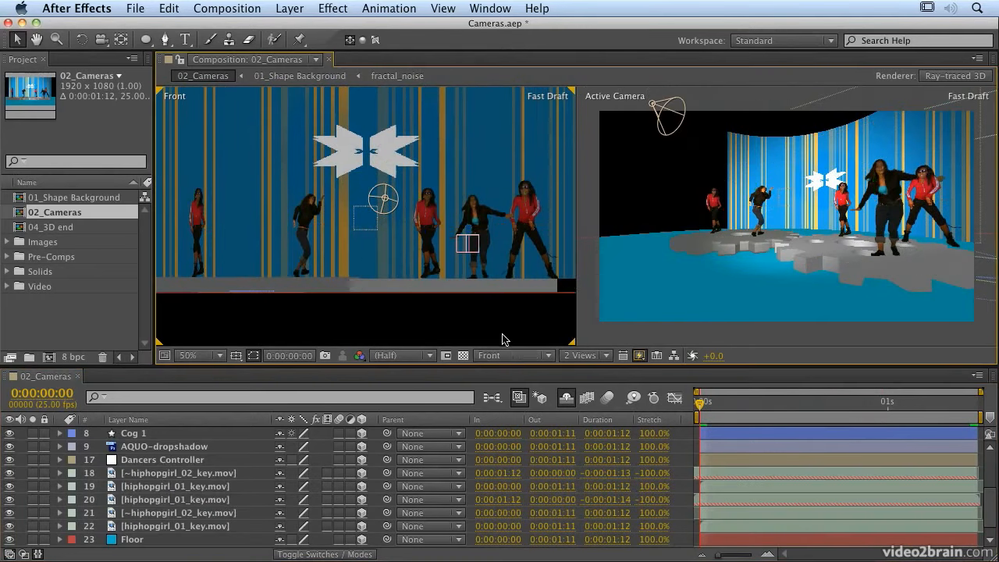
click(503, 356)
click(516, 455)
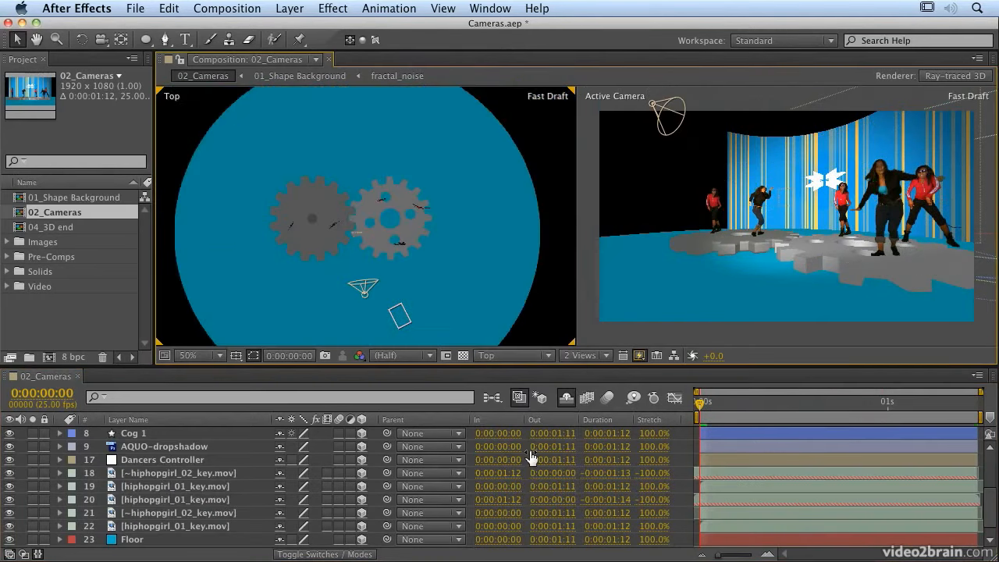
click(181, 473)
shift+click(184, 525)
drag(713, 404, 692, 390)
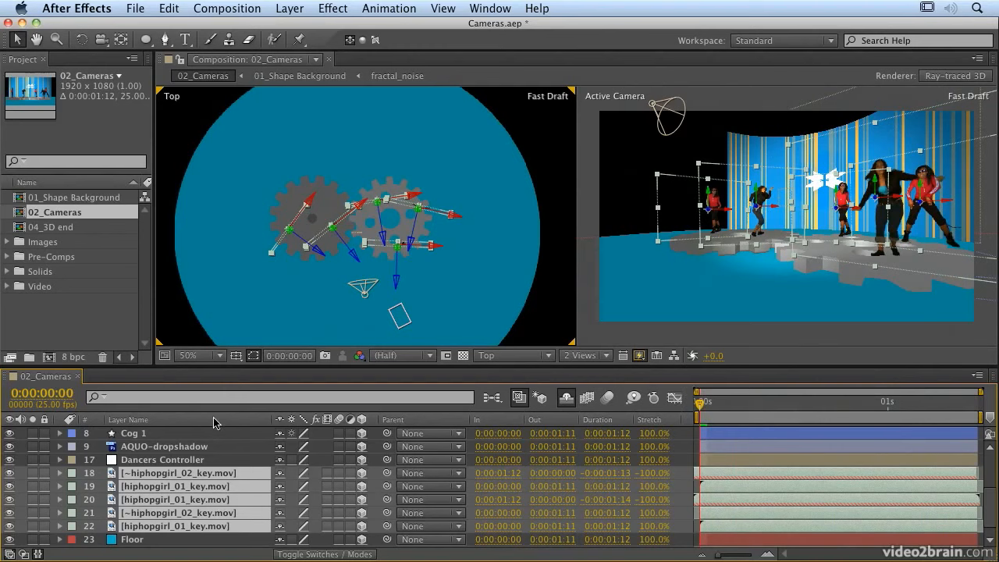
- With the Dancers Controller layer selected, change the Top view to Custom View 3 and reframe it closer with the Camera tool
click(209, 459)
click(516, 356)
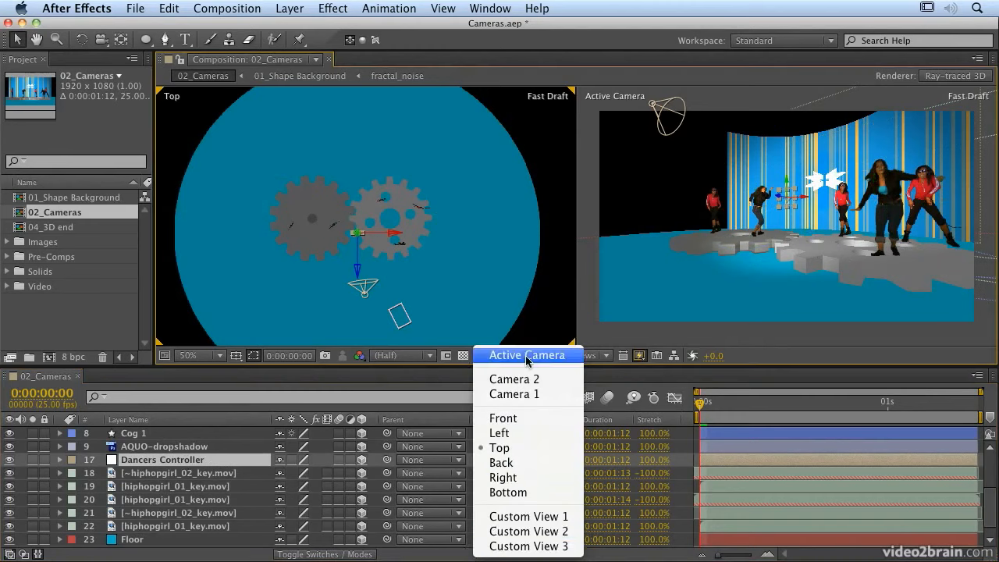
click(523, 532)
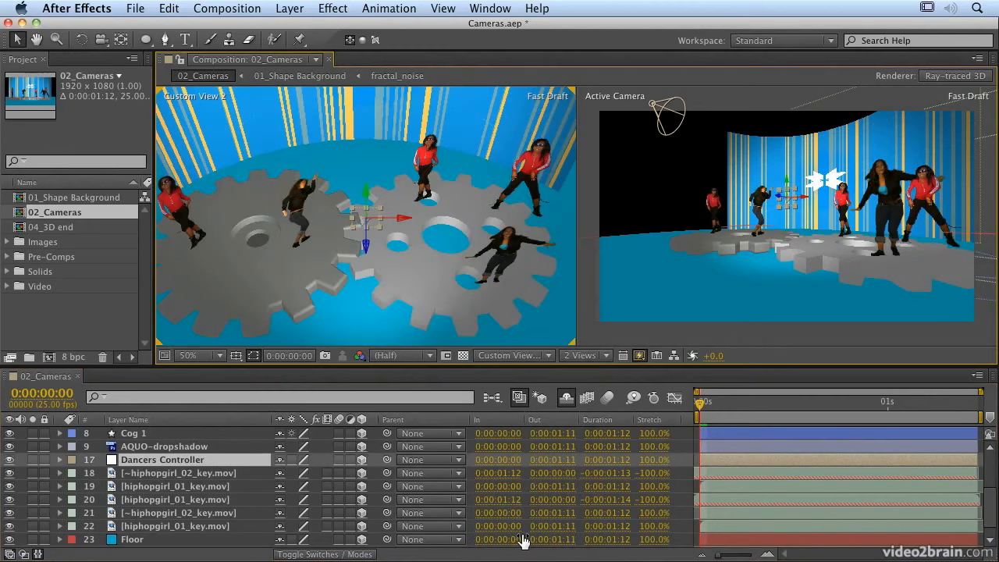
click(531, 356)
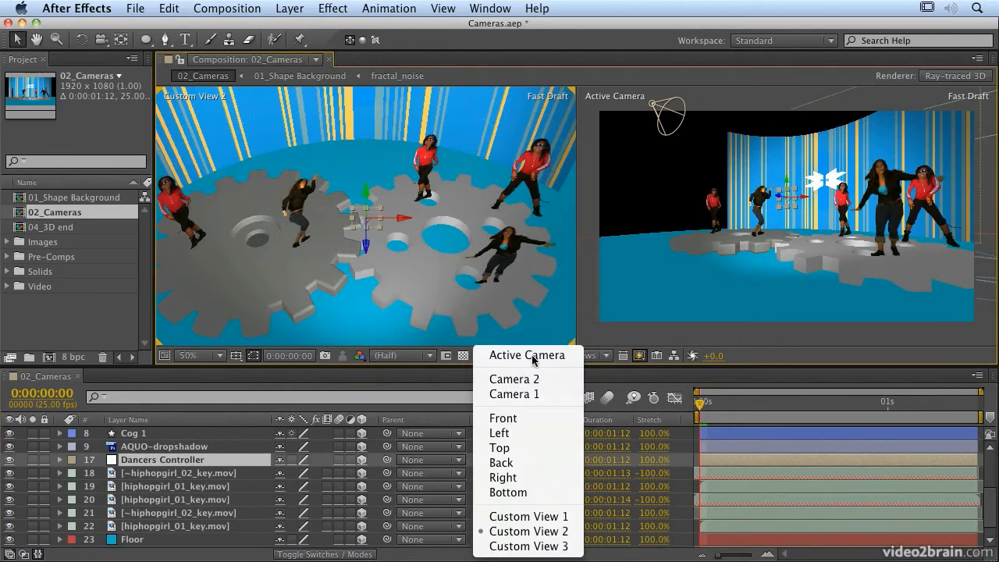
click(533, 547)
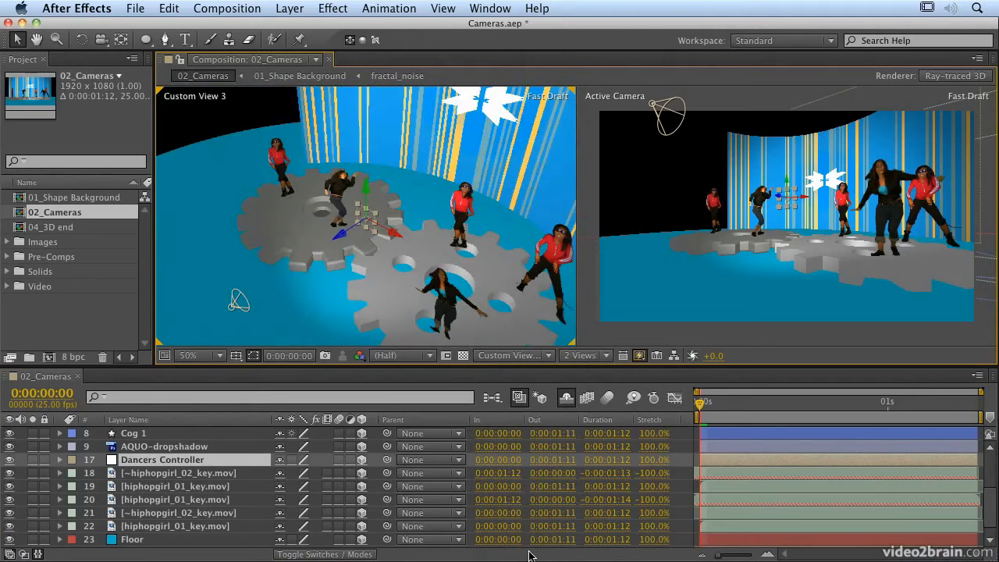
key(c)
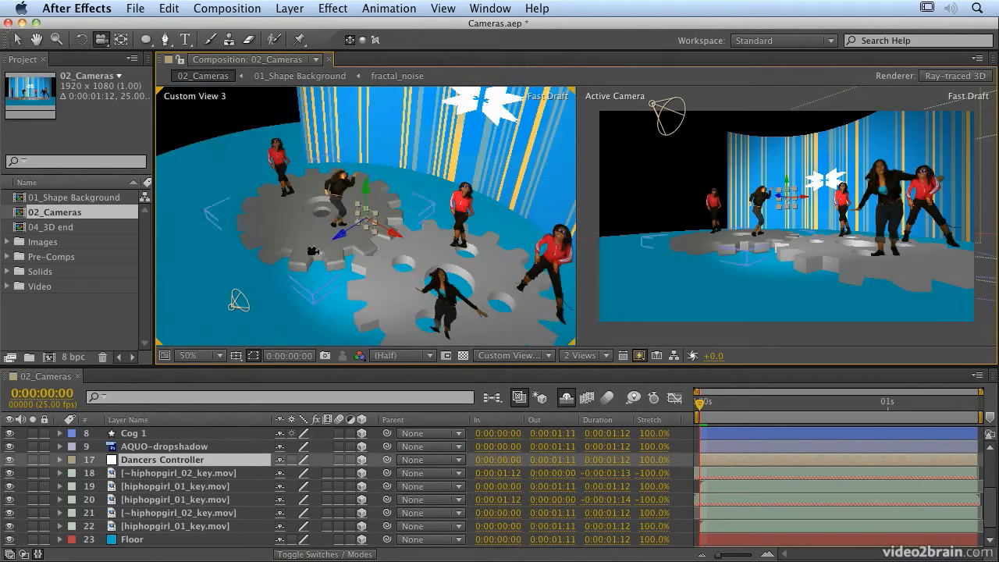
drag(330, 263, 297, 186)
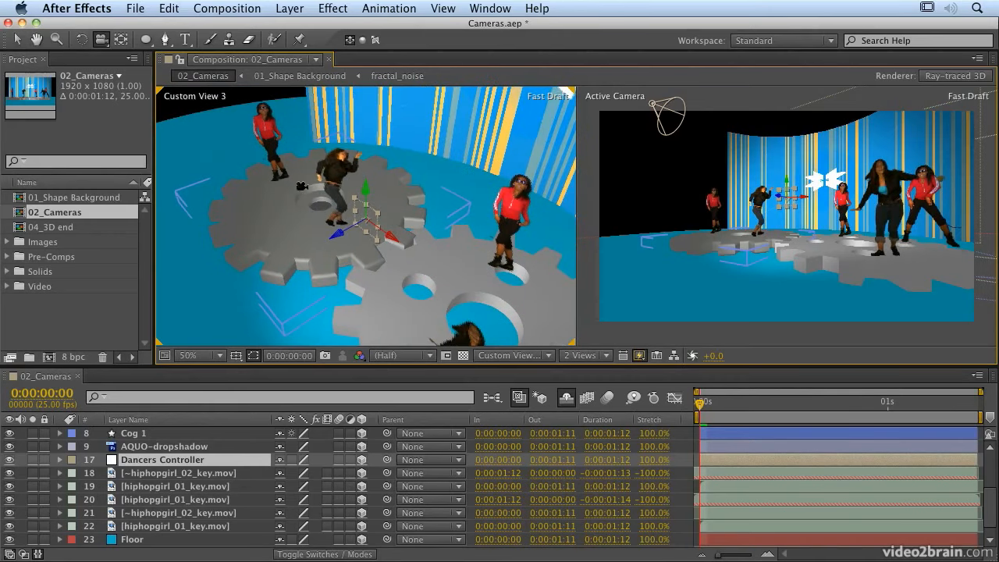
- Select the dancer on layer 20, hiphopgirl_01_key.mov, and frame her in Custom View 3 using Look at Selected Layers
click(211, 474)
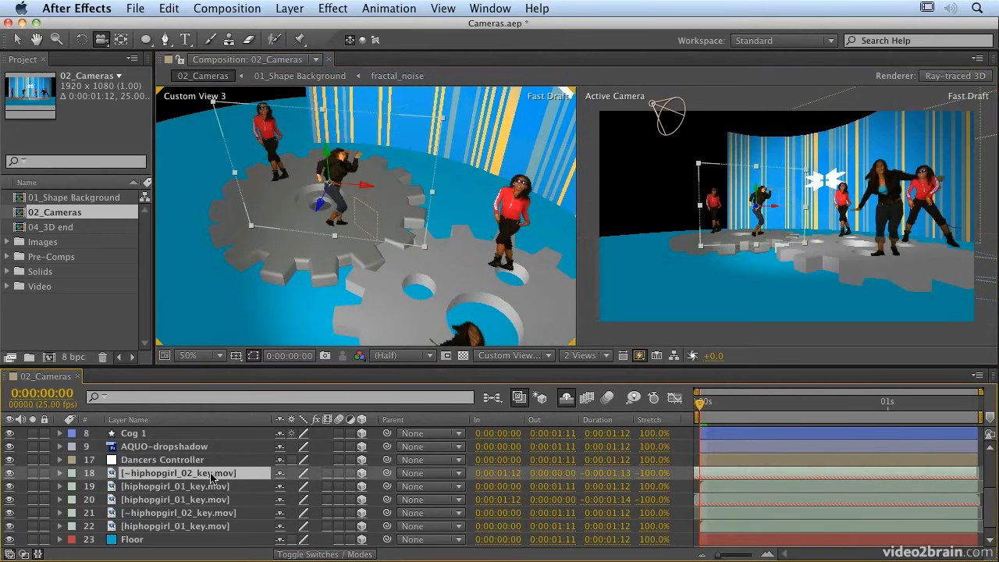
click(211, 487)
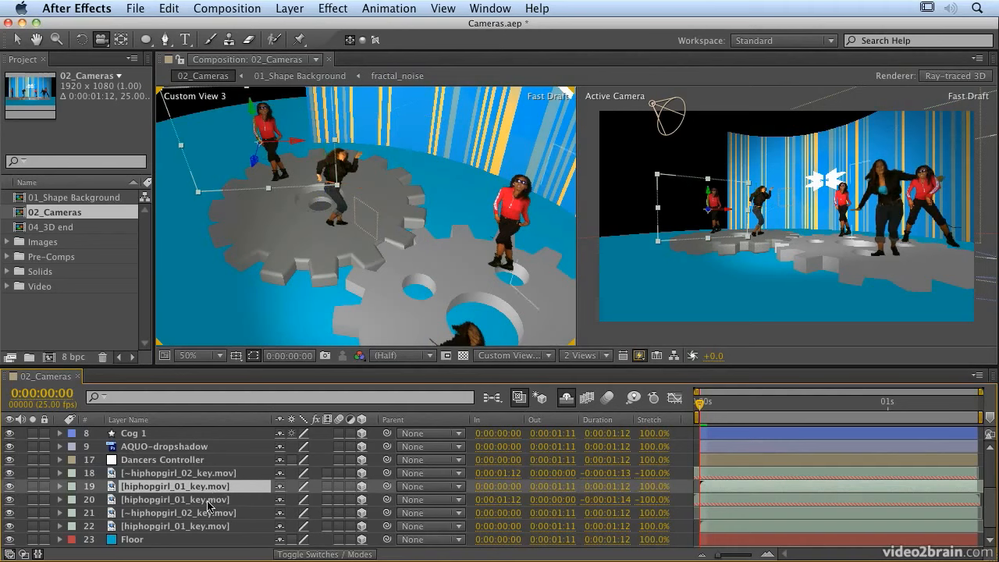
click(212, 500)
click(214, 514)
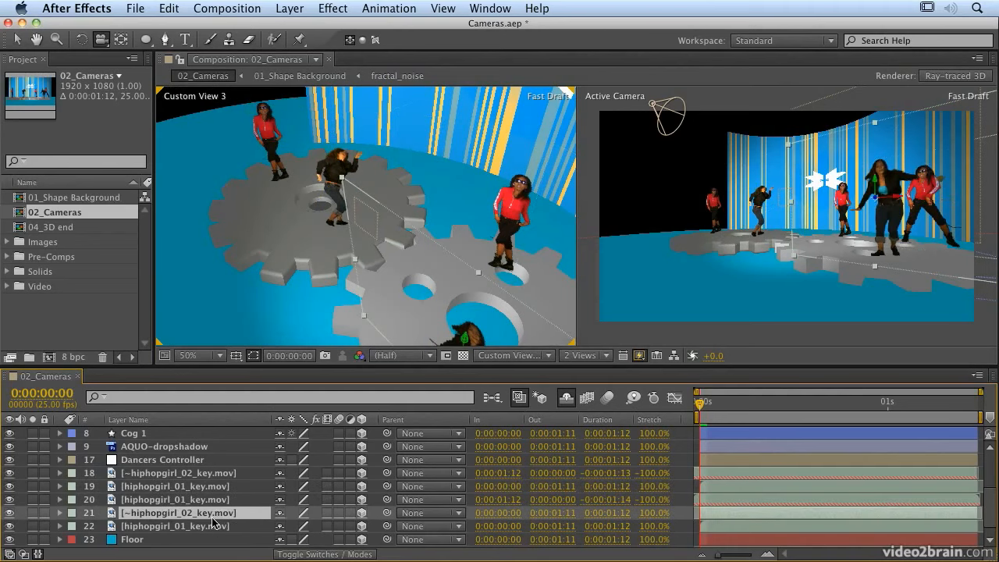
click(214, 500)
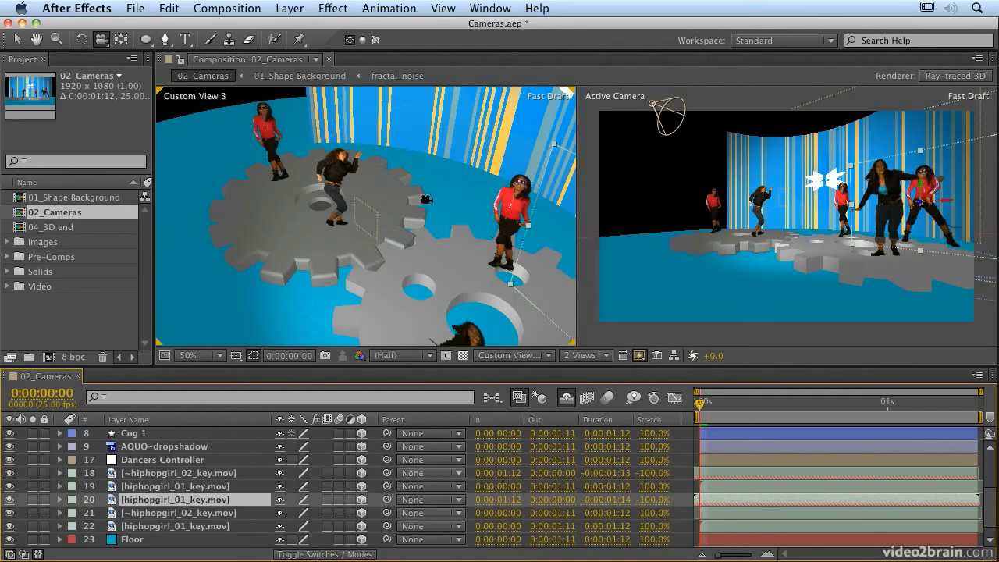
click(443, 8)
click(534, 391)
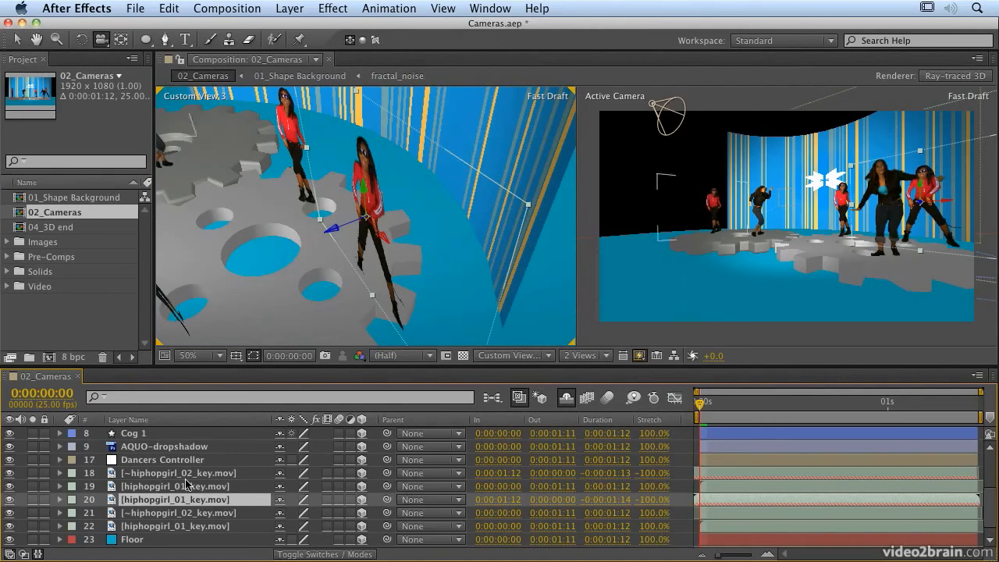
- Frame the entire scene in Custom View 3 using Look at All Layers, and select the Camera 2 layer
click(454, 10)
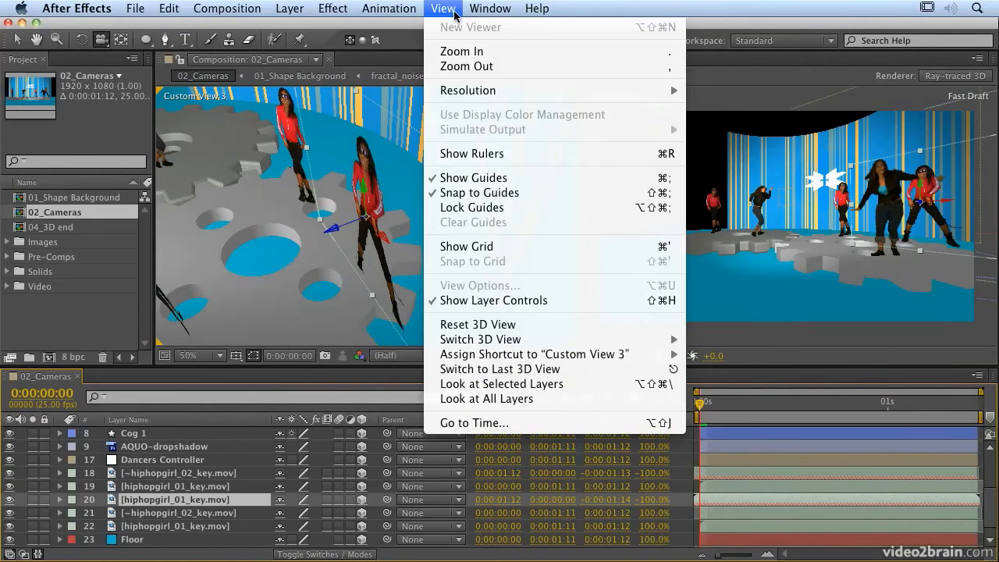
click(460, 399)
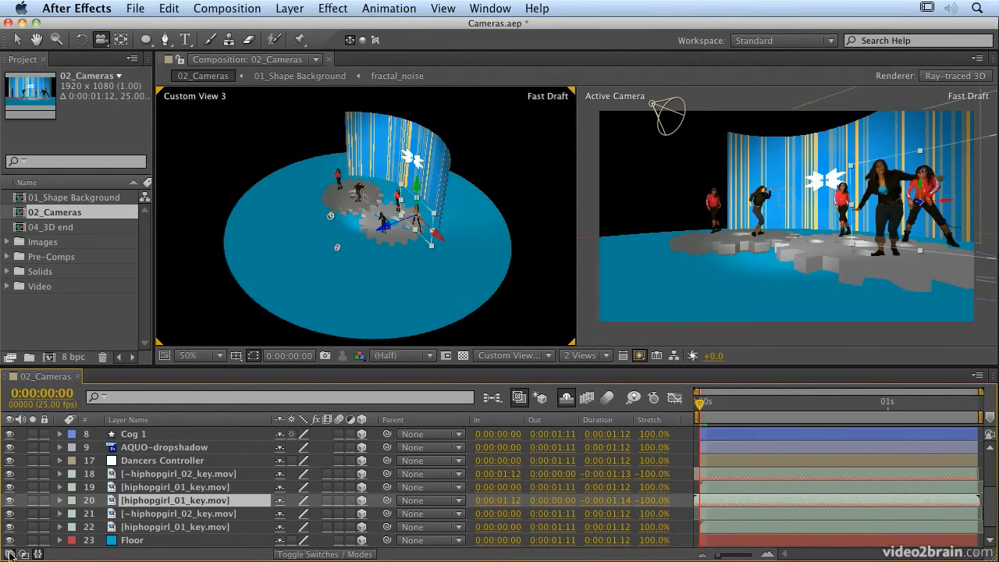
scroll(228, 486, up, 3)
scroll(228, 484, up, 1)
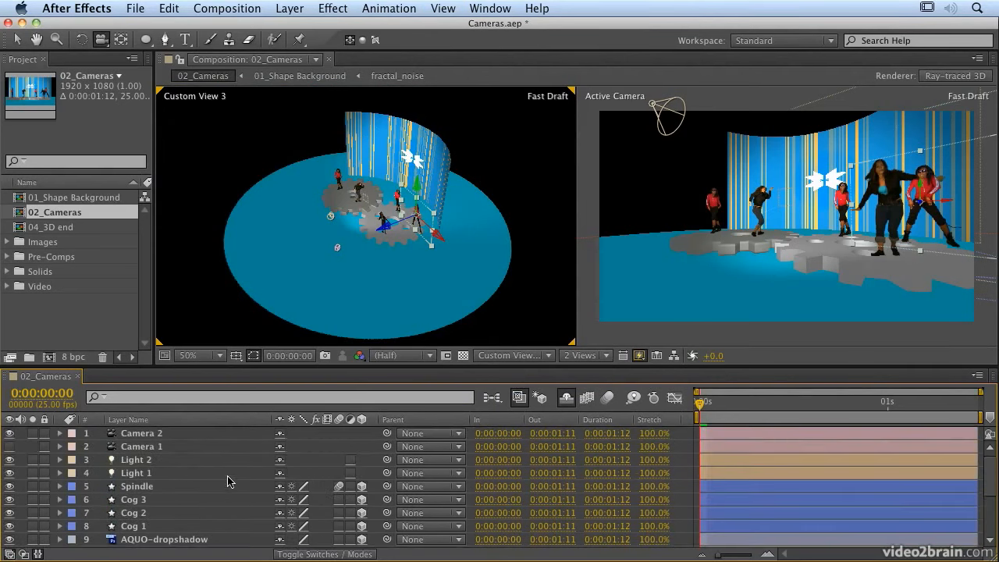
click(188, 434)
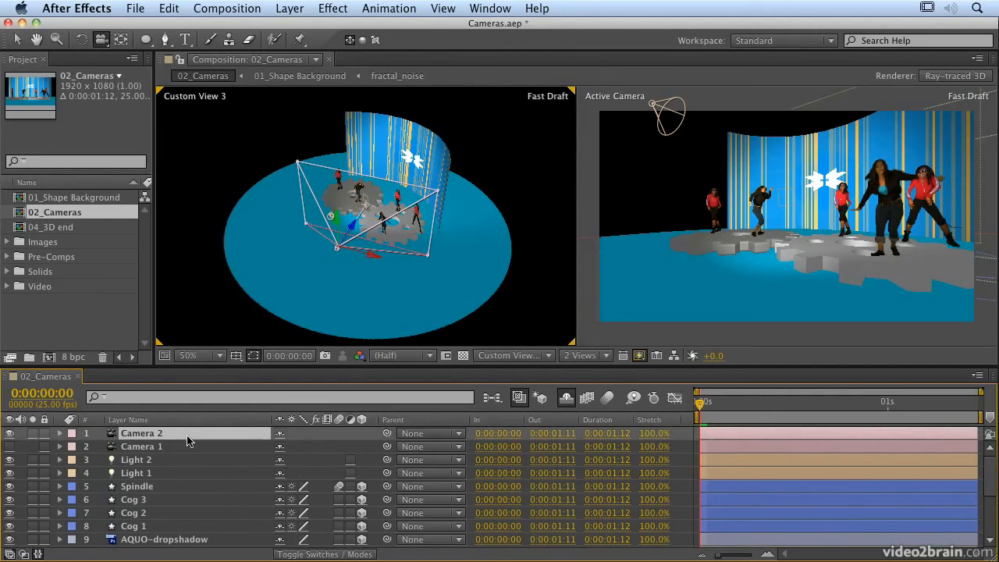
- Reveal Camera 2's transform properties, toggle its visibility to compare views, and orbit it to a position of about 1782, 551, -875
click(60, 434)
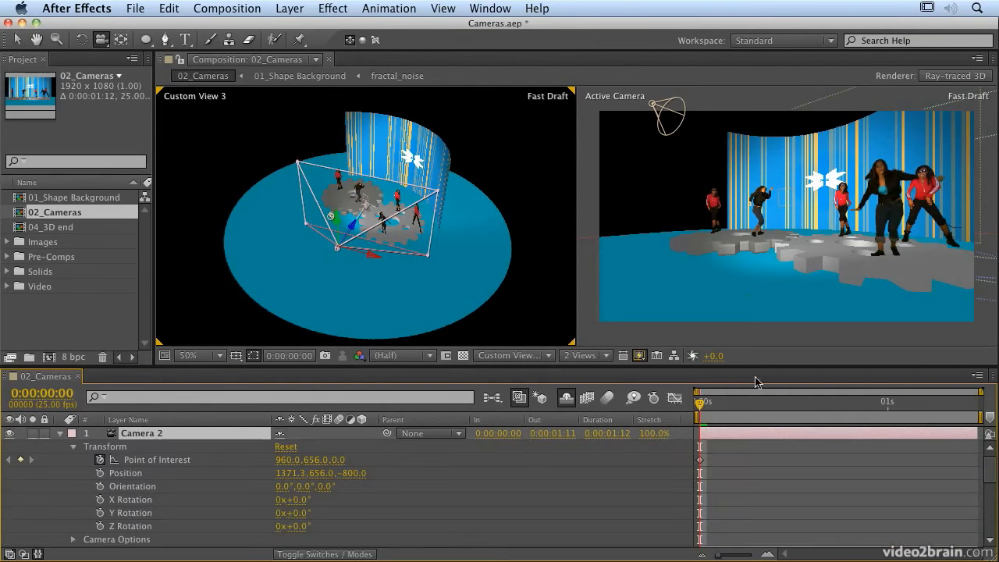
drag(803, 233, 787, 236)
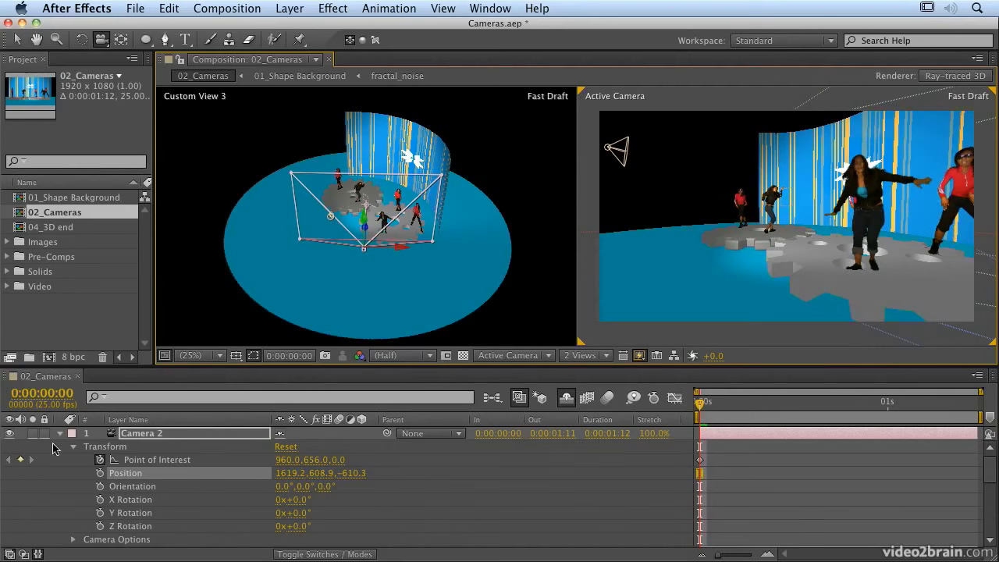
click(10, 433)
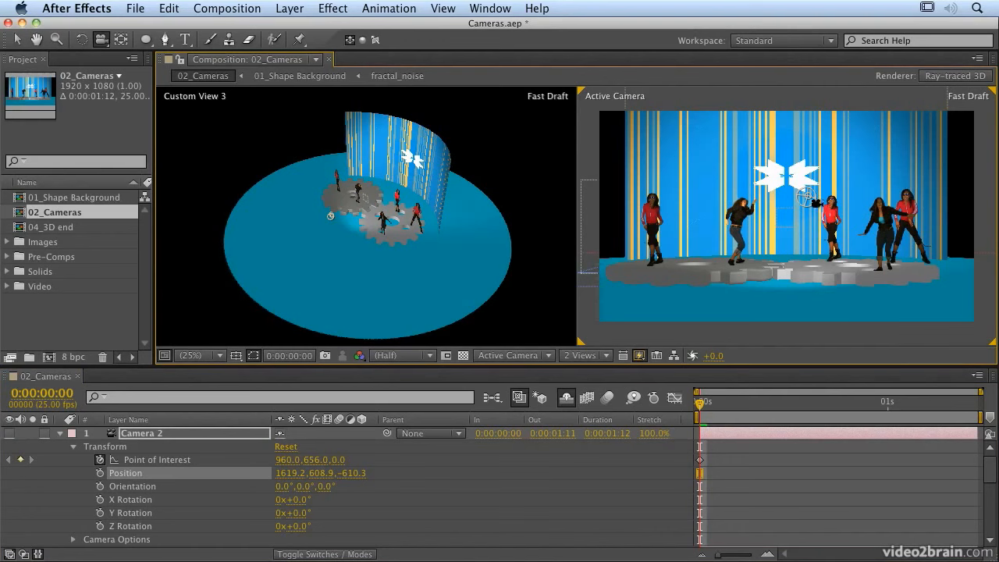
click(10, 434)
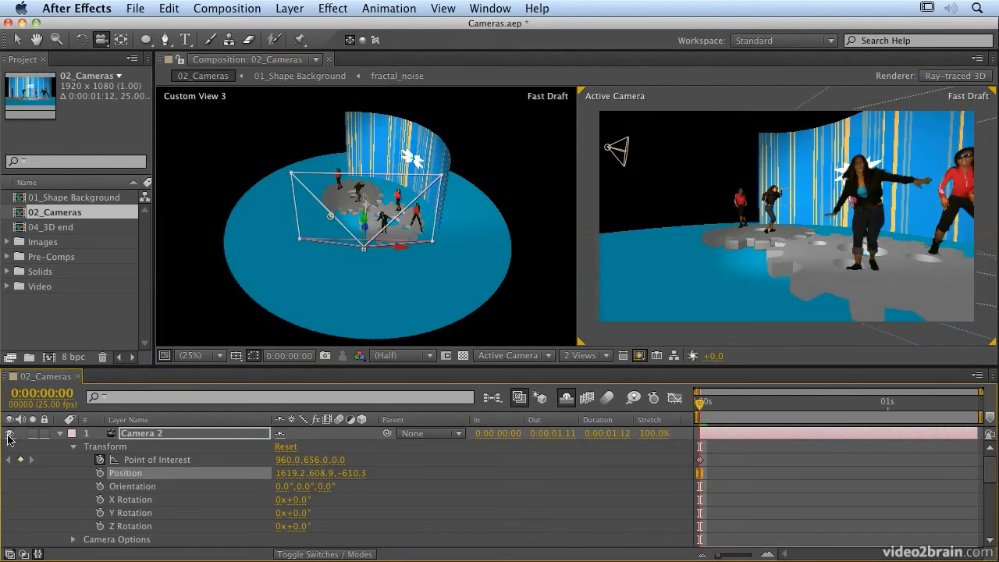
mouse_move(850, 212)
mouse_down()
mouse_move(841, 215)
mouse_move(851, 215)
mouse_up()
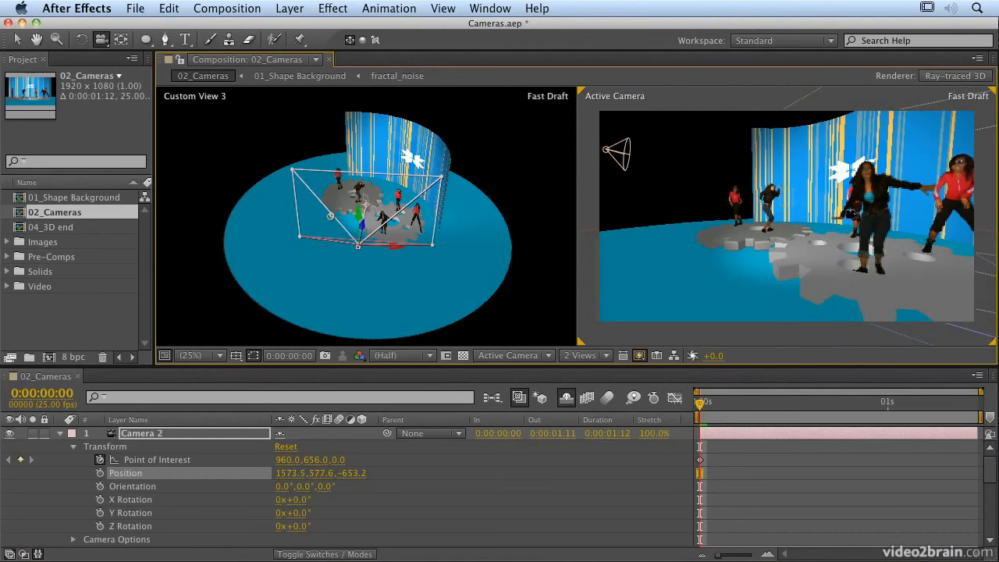
drag(784, 247, 695, 176)
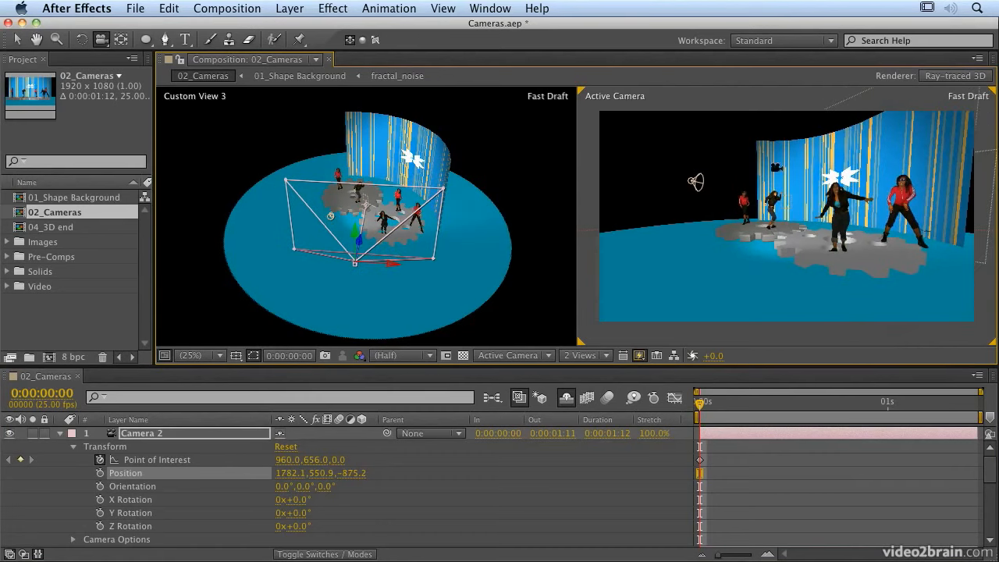
- Toggle keyframing on and off for Camera 2's Position through Z Rotation, and record a first-frame Position keyframe with Auto-keyframe by orbiting slightly
drag(101, 475, 100, 526)
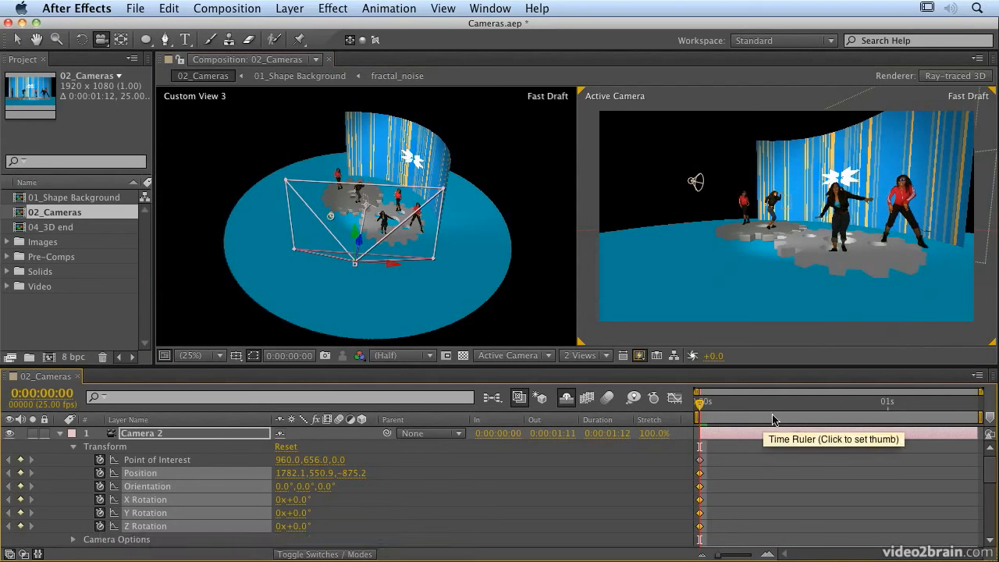
drag(100, 475, 99, 526)
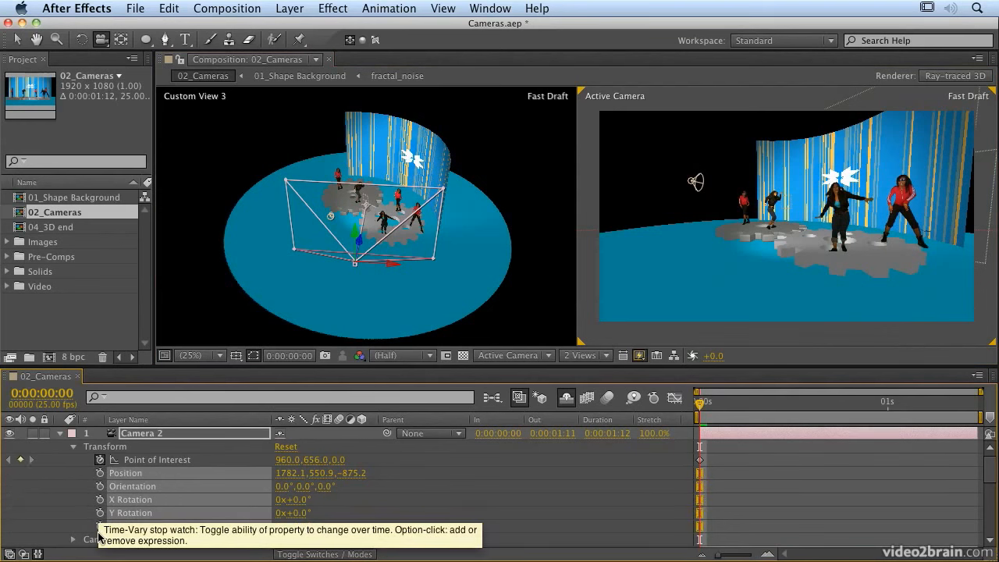
click(653, 398)
drag(806, 279, 794, 277)
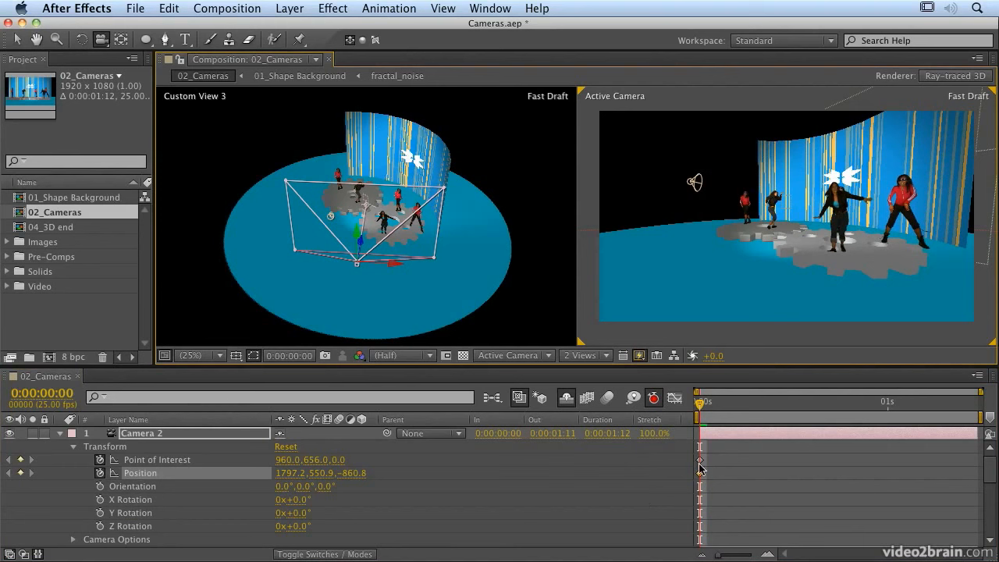
- At 0:00:01:11, move Camera 2 around the scene to position 160.3, 193.2, -1402.8 with its point of interest at 918.7, 766.2, -23.0
drag(751, 402, 986, 404)
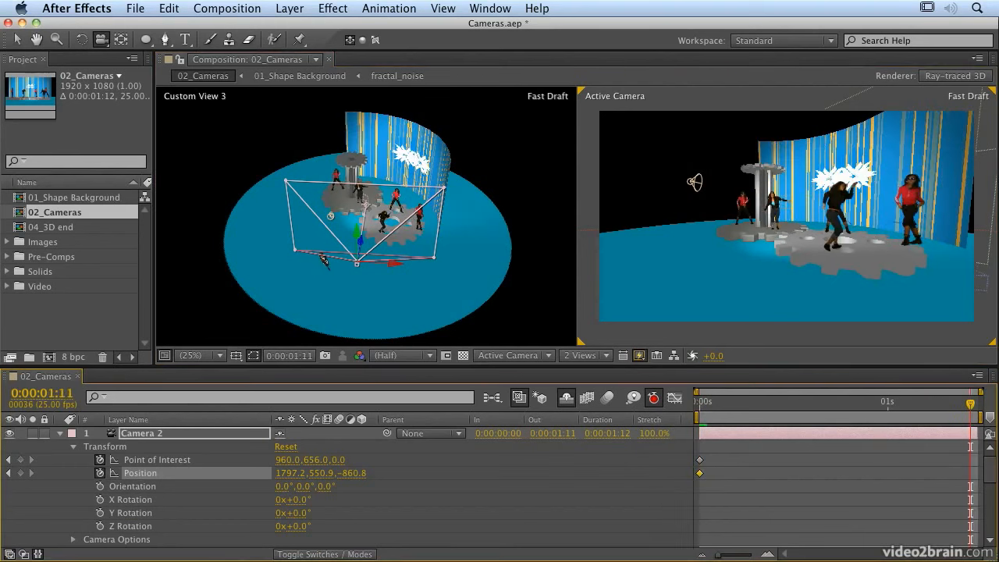
drag(695, 182, 879, 216)
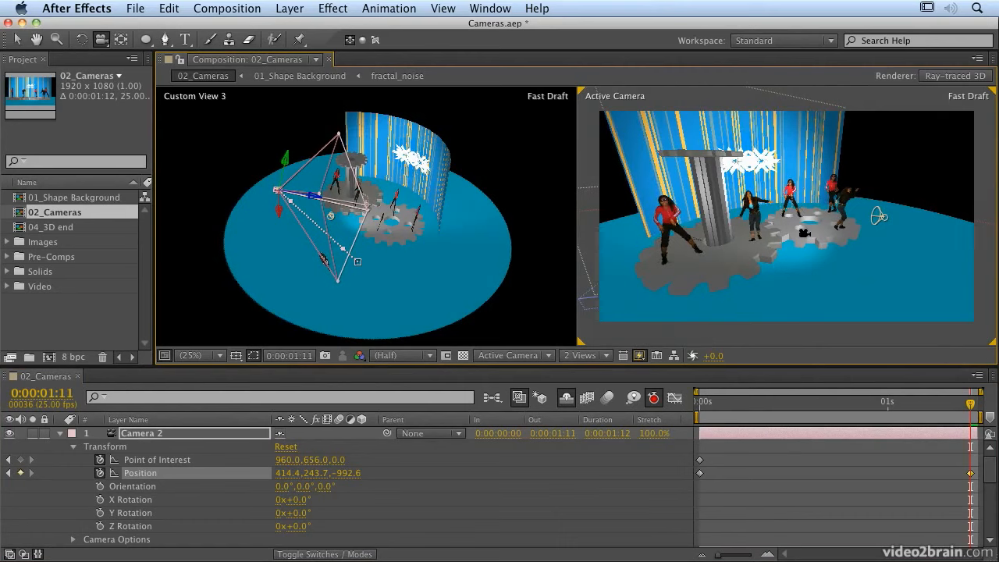
drag(879, 216, 840, 216)
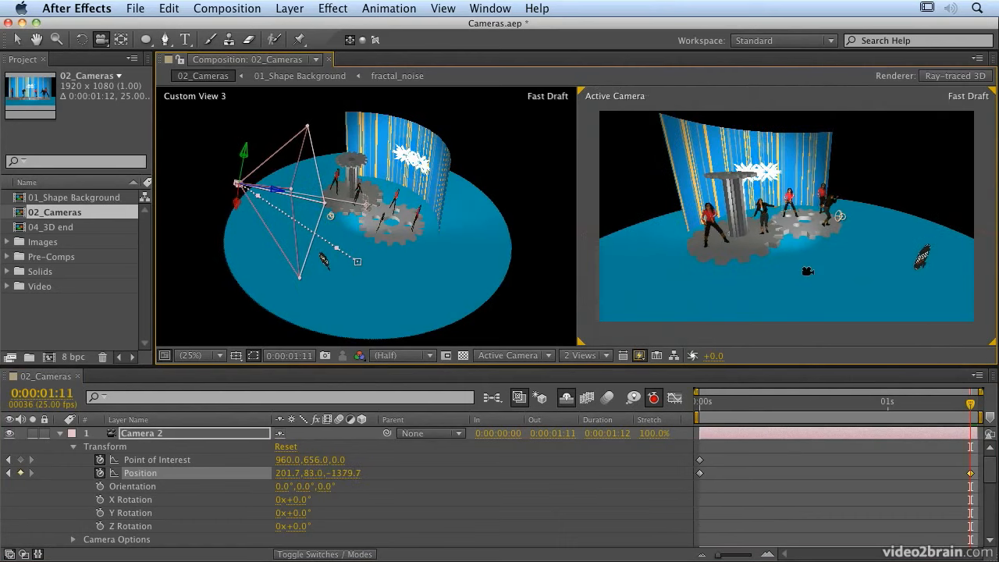
drag(806, 260, 809, 250)
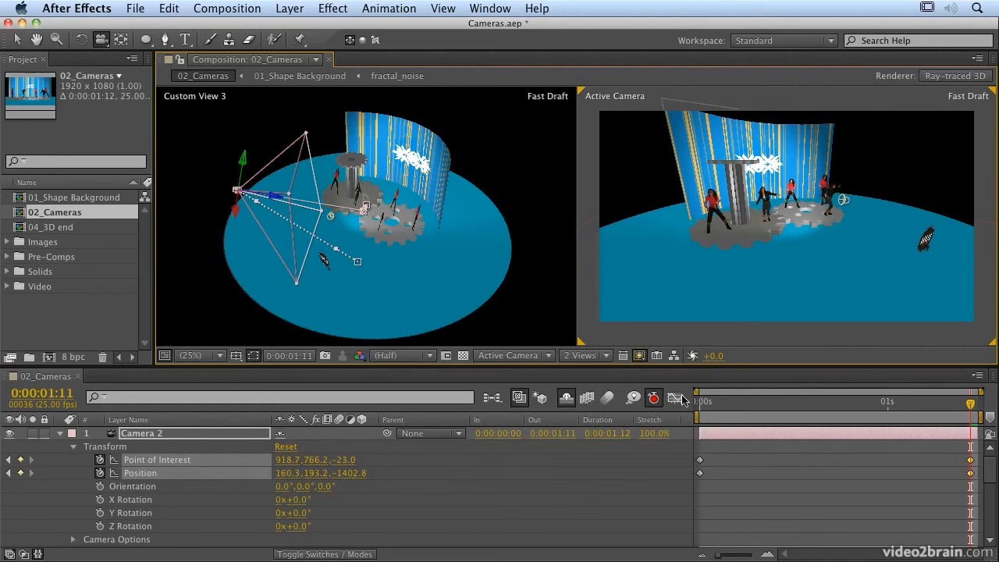
- Preview Camera 2's animation from the first frame with Auto-keyframe off, and collapse the layer's properties
key(Home)
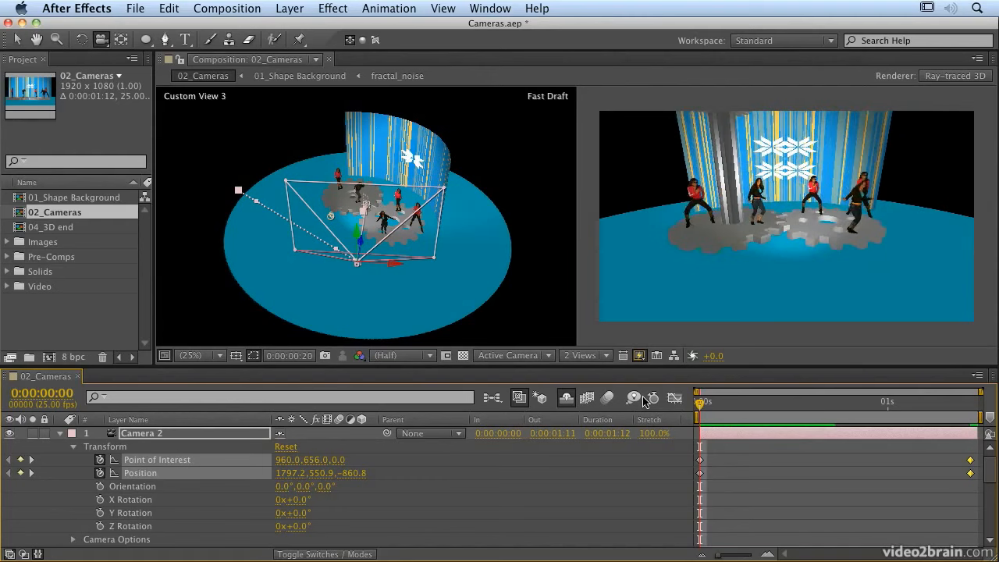
click(741, 279)
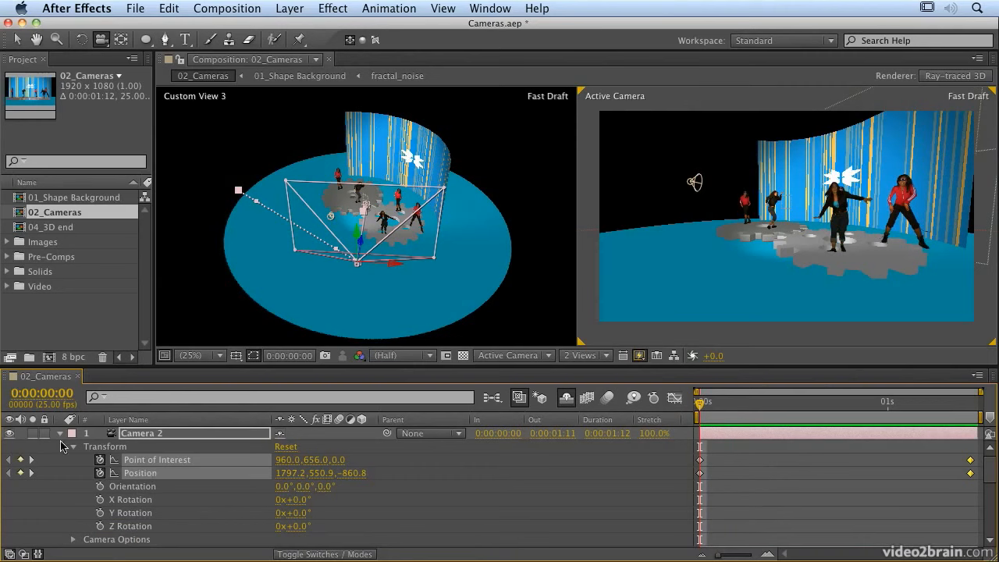
click(61, 435)
- Frame the dancer on layer 19, hiphopgirl_01_key.mov, in the Active Camera view using Look at Selected Layers
scroll(156, 484, down, 5)
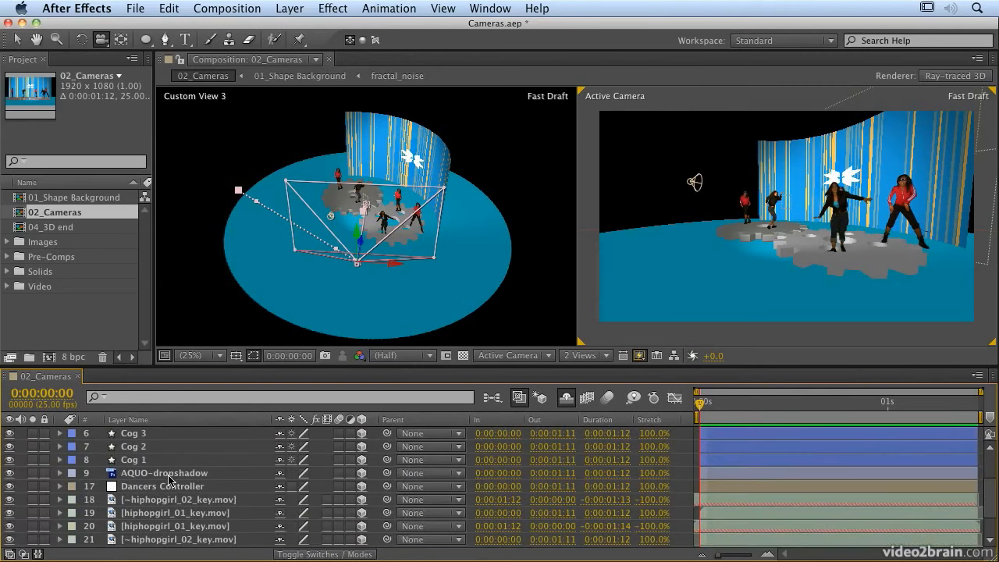
click(176, 488)
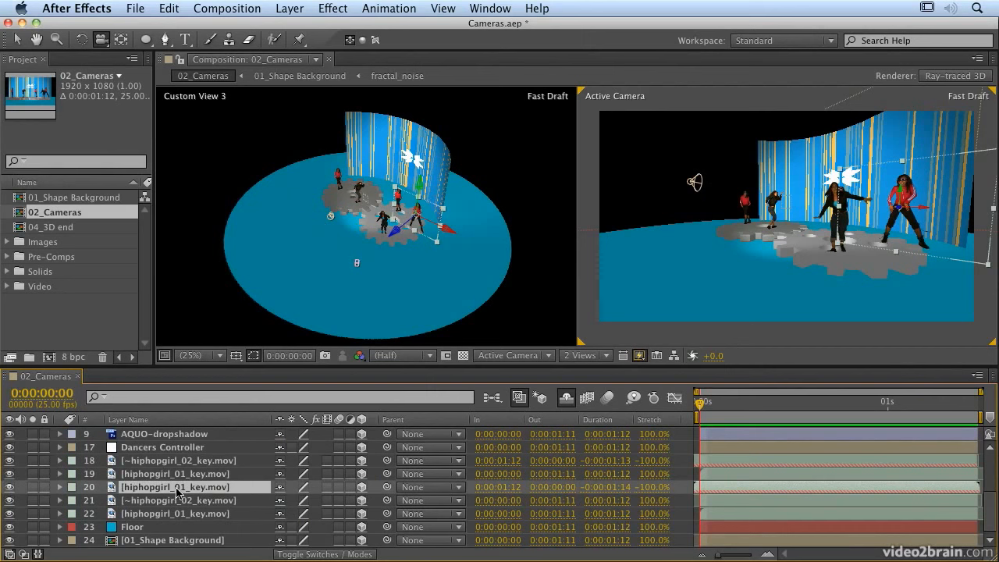
click(180, 462)
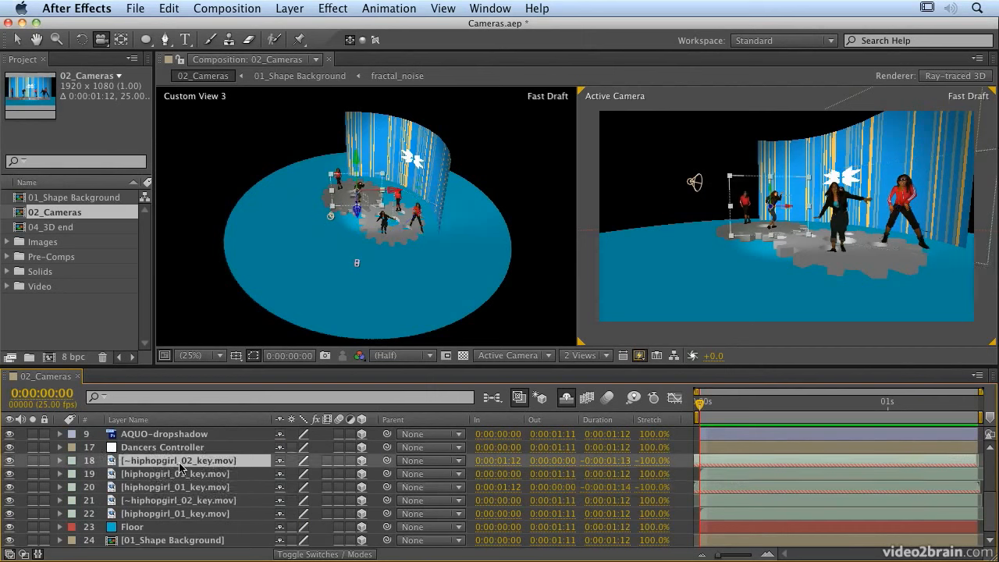
click(180, 474)
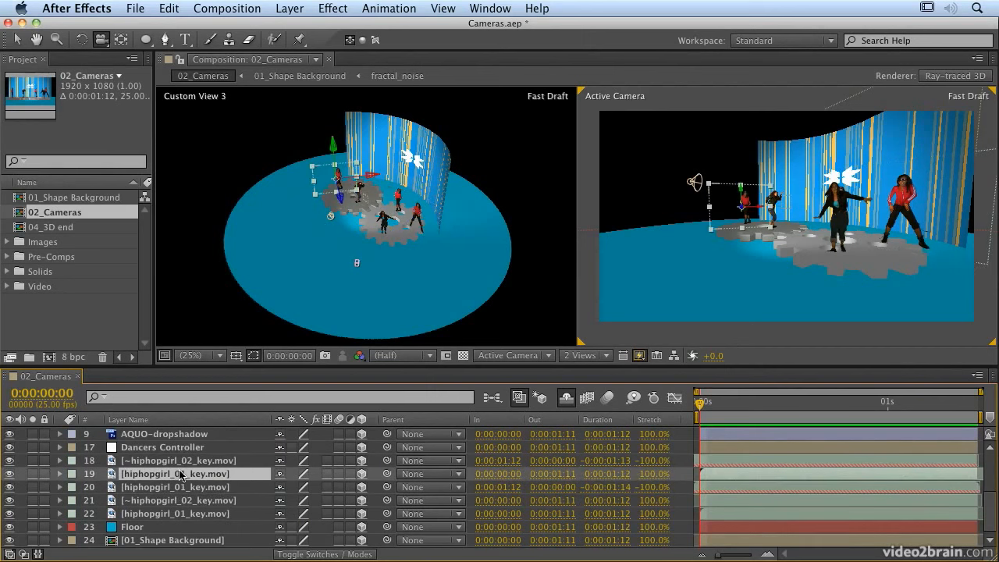
click(442, 9)
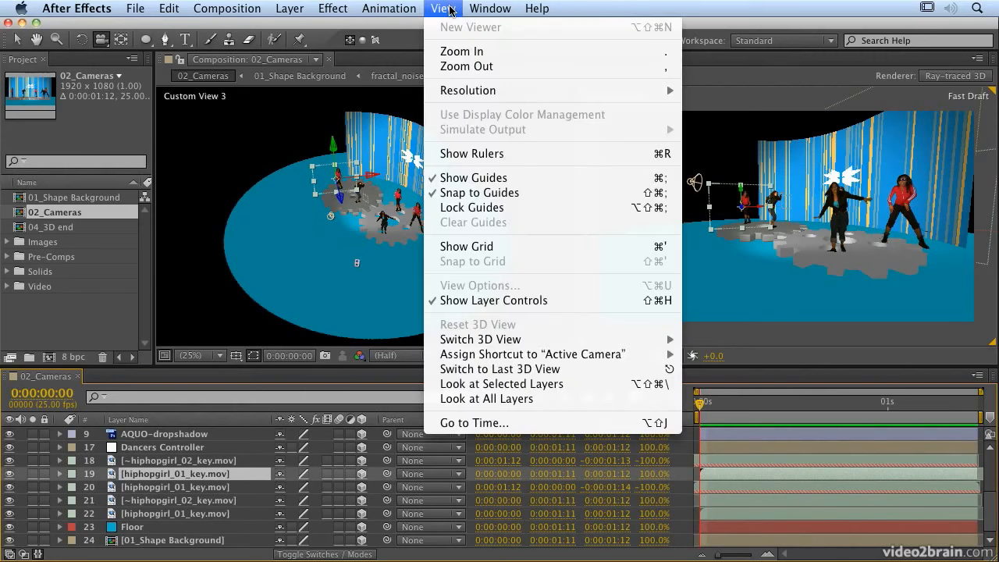
click(494, 384)
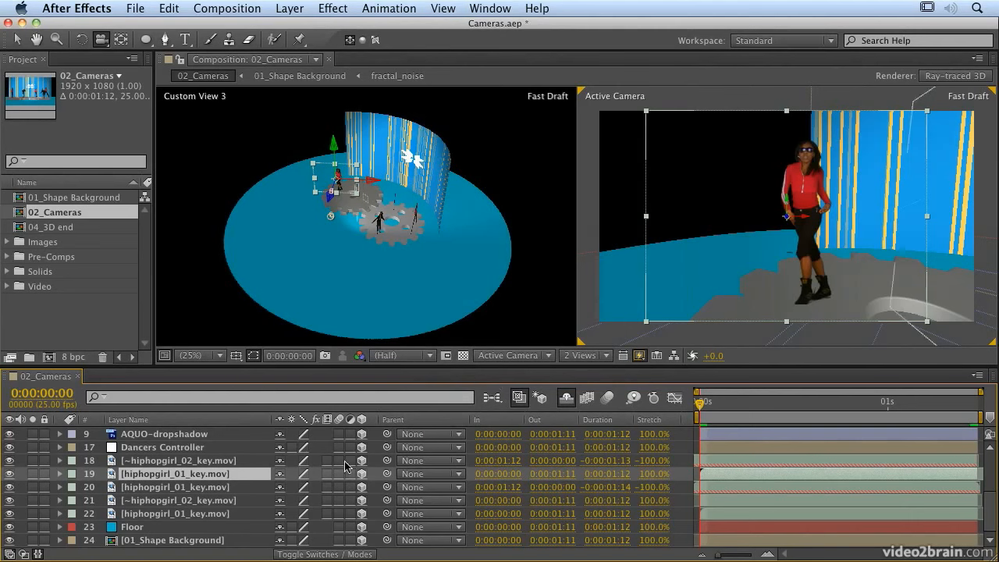
- With Auto-keyframe on, frame the entire scene in the Active Camera view using Look at All Layers, and reveal Camera 2's keyframed properties
scroll(199, 438, up, 5)
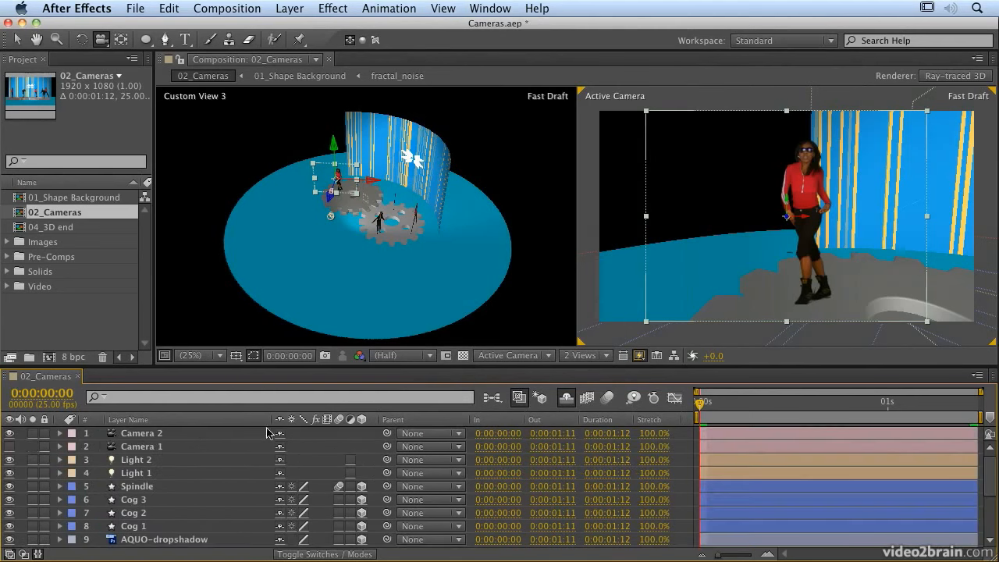
click(653, 399)
click(434, 9)
click(455, 403)
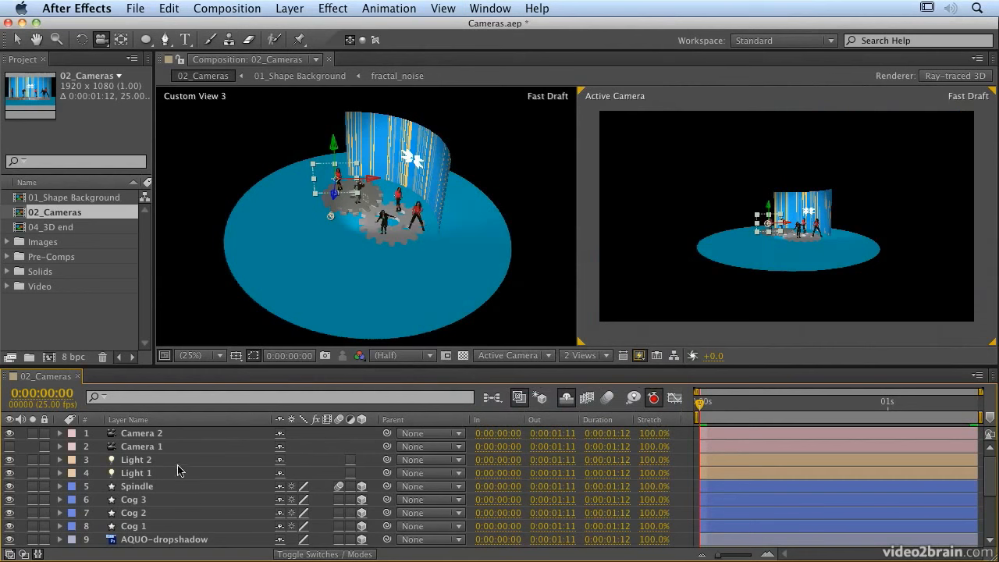
click(134, 434)
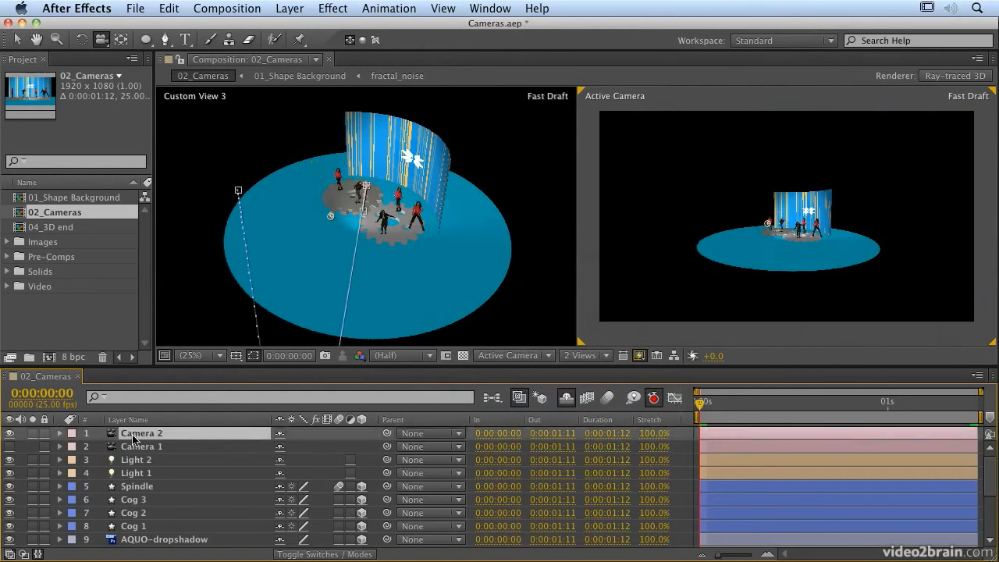
key(u)
- At 0:00:01:11, frame the dancer on layer 22 in the Active Camera view using Look at Selected Layers, and return to the first frame
drag(751, 414, 971, 406)
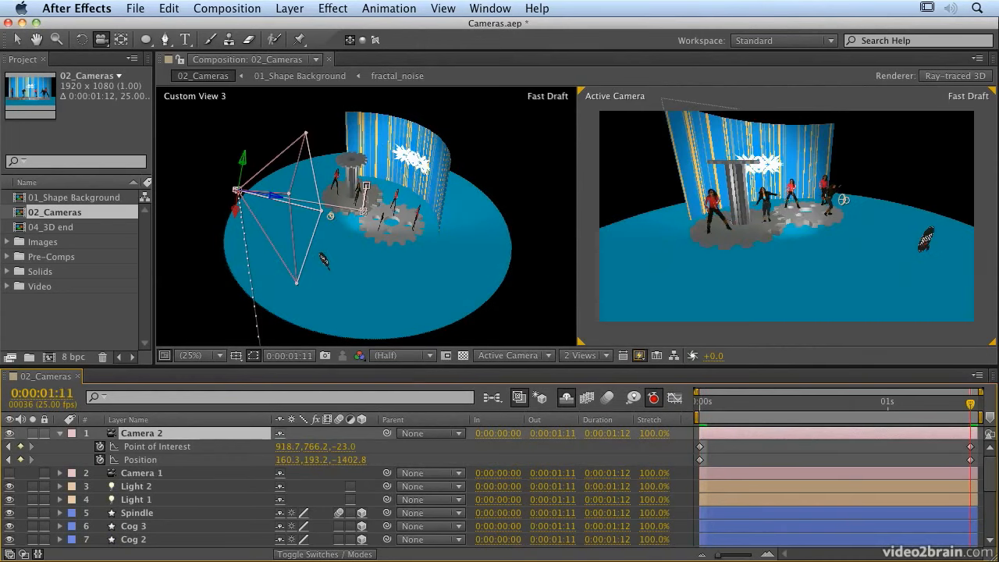
scroll(154, 466, down, 5)
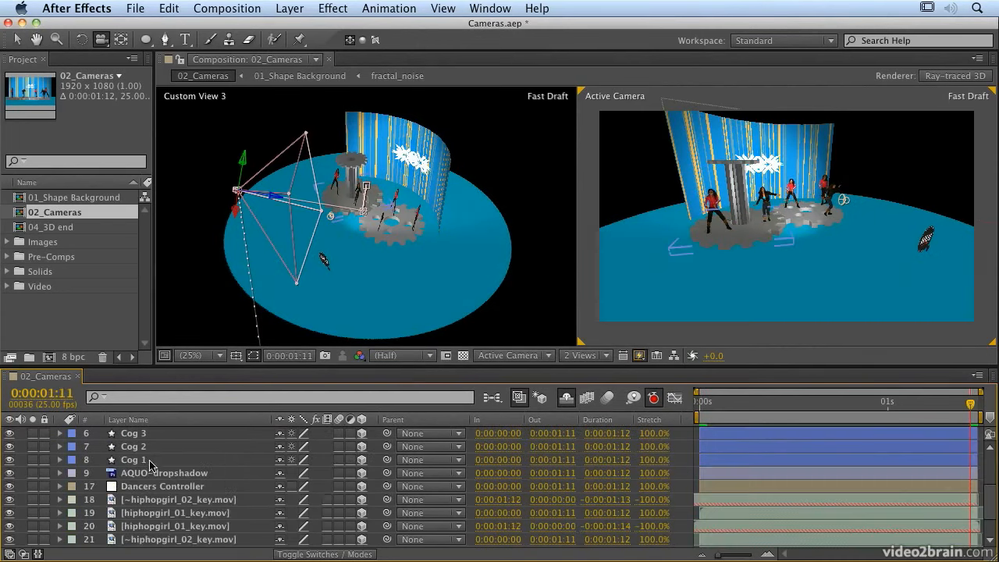
click(153, 462)
click(178, 514)
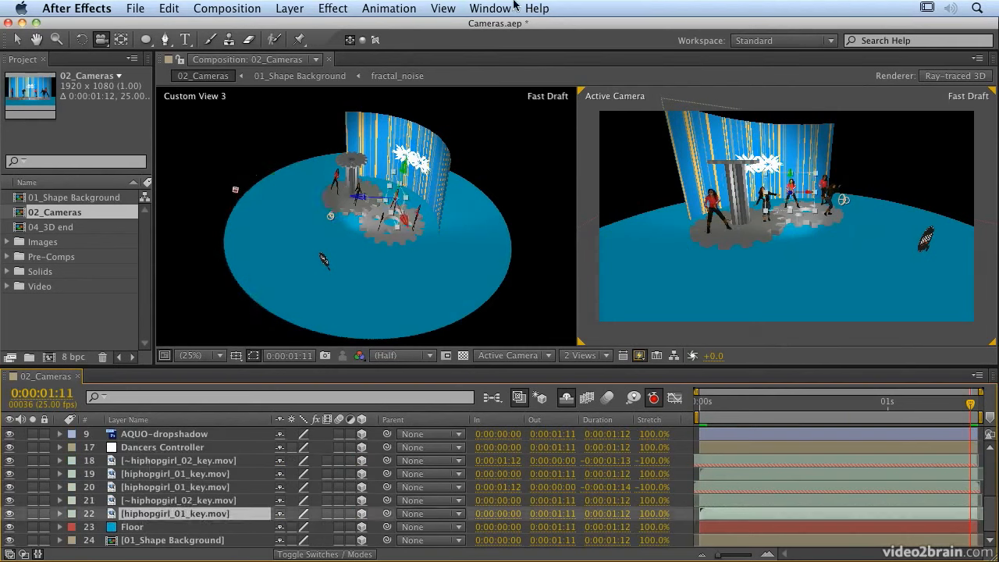
click(439, 9)
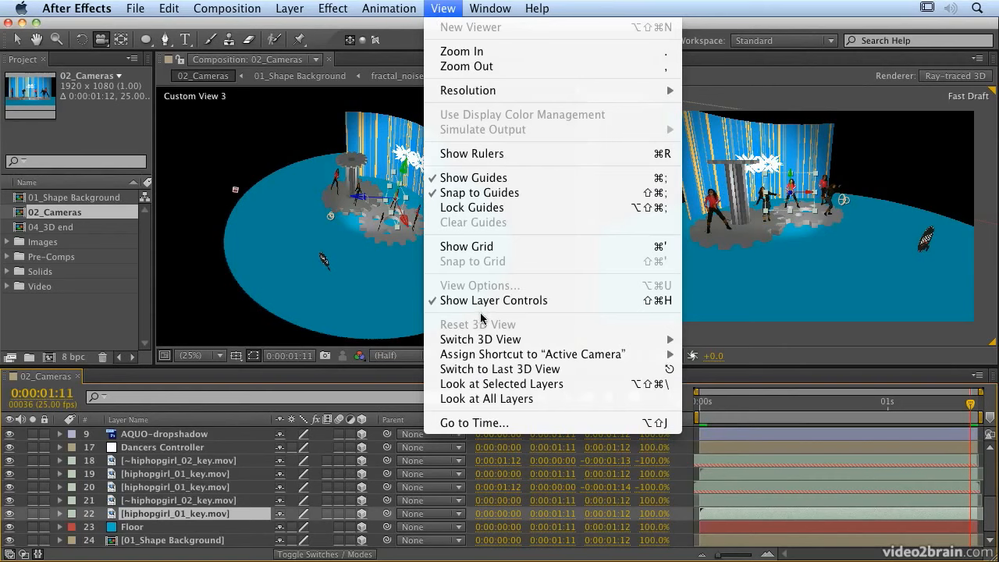
click(495, 384)
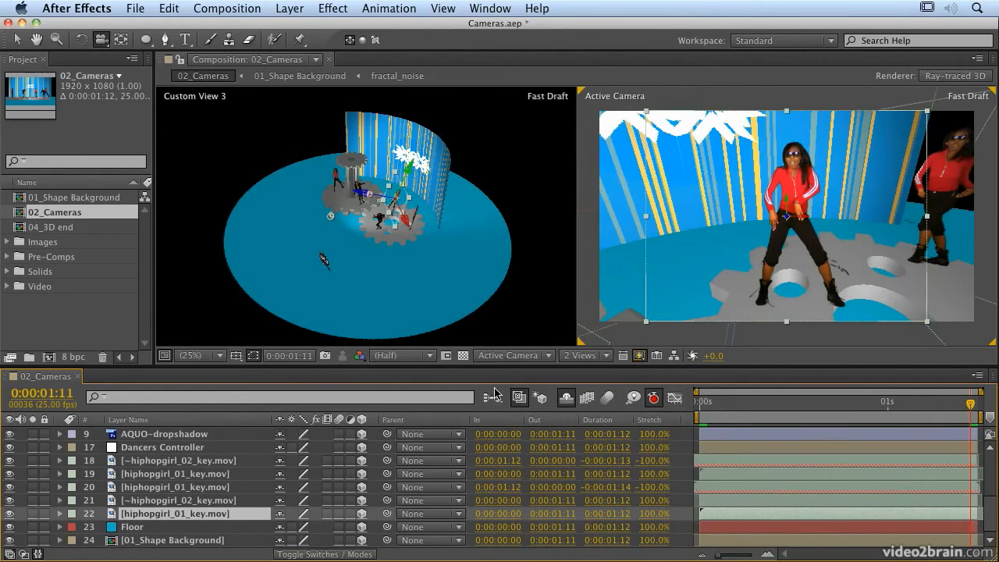
click(727, 404)
drag(728, 403, 697, 403)
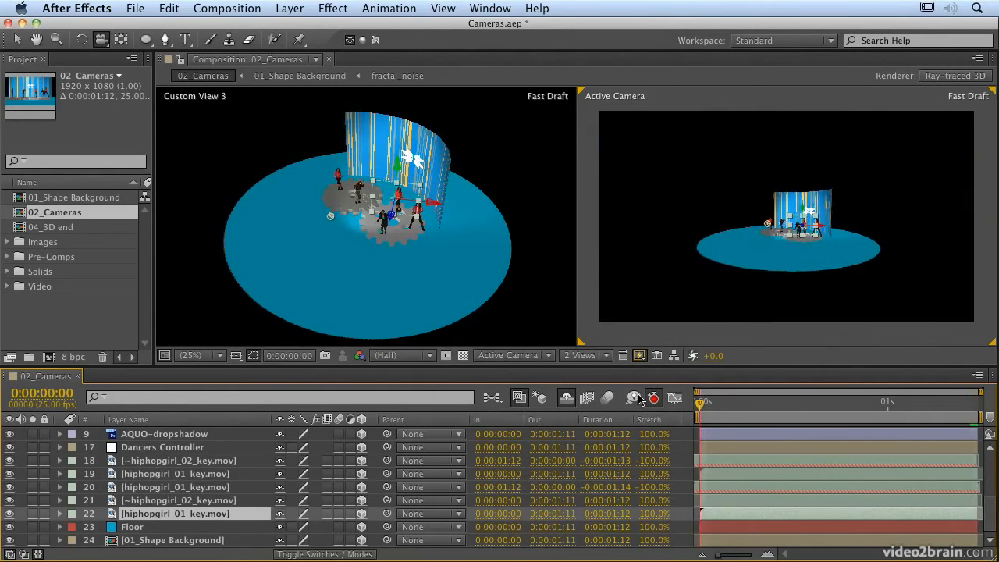